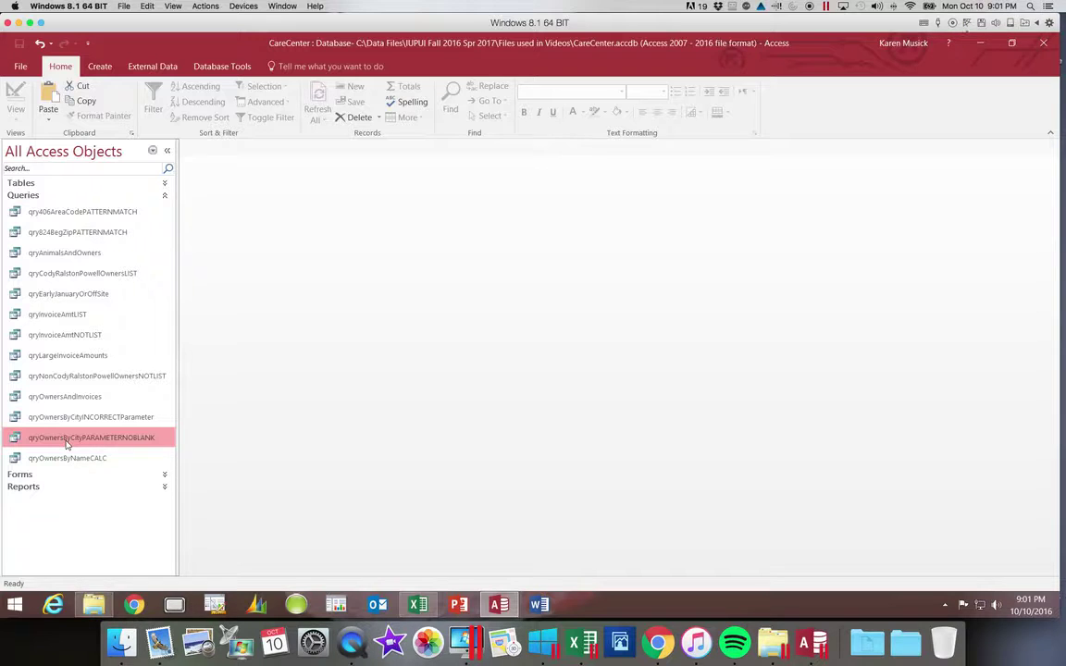
# Duplicate the query qryOwnersByCityPARAMETERNOBLANK and name the copy qryOwnersByCityPARAMETERALL
pyautogui.rightClick(65, 445)
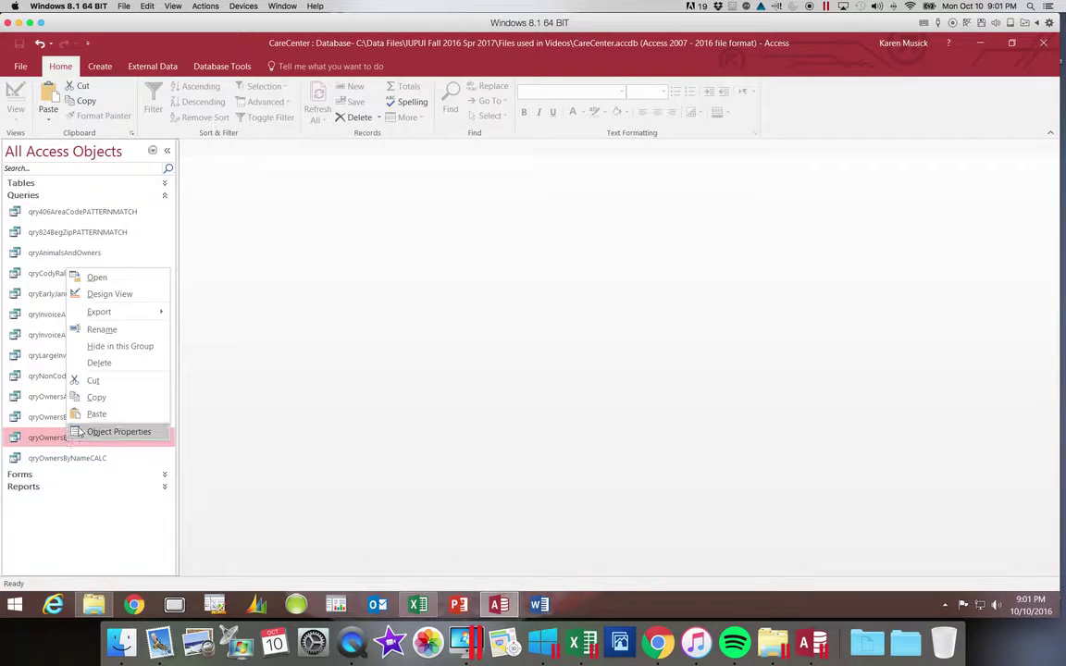
pyautogui.click(105, 397)
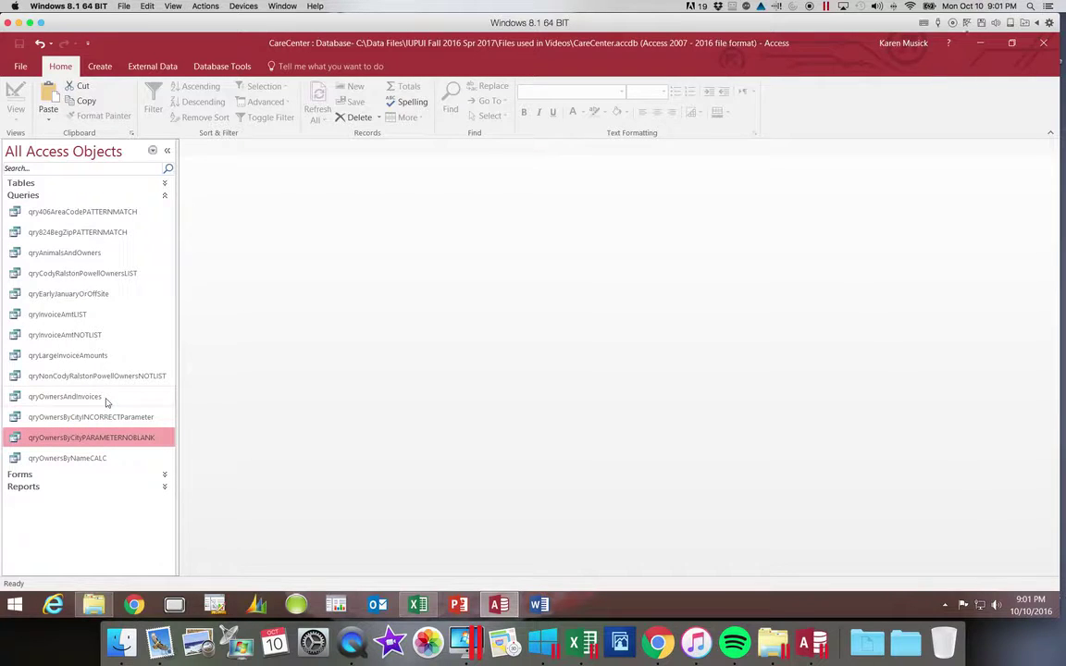
pyautogui.rightClick(71, 528)
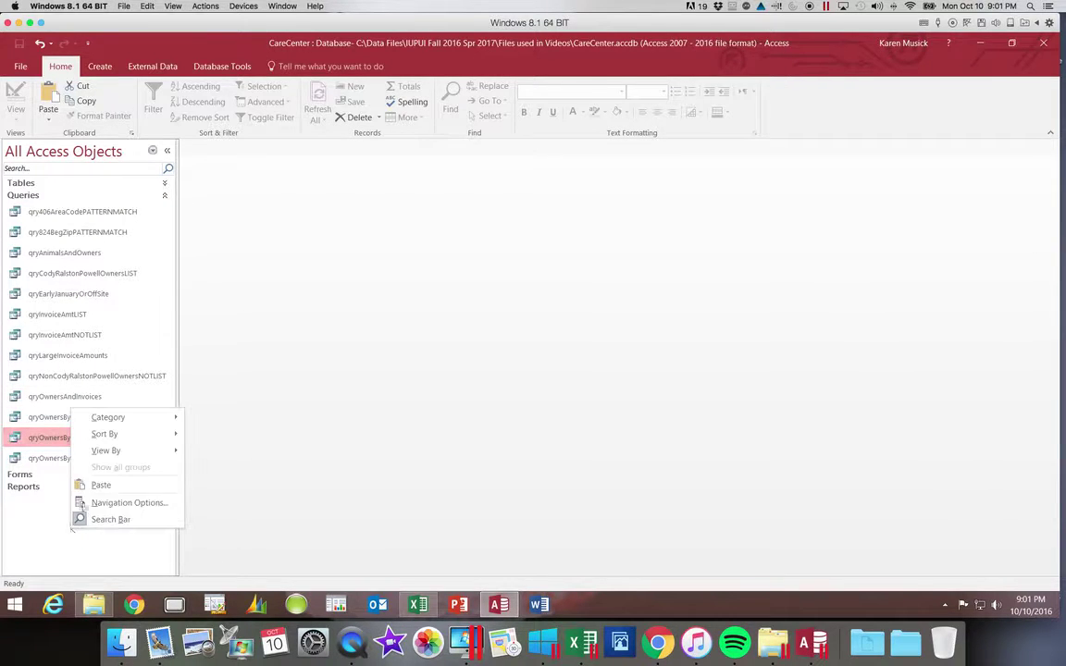
pyautogui.click(98, 487)
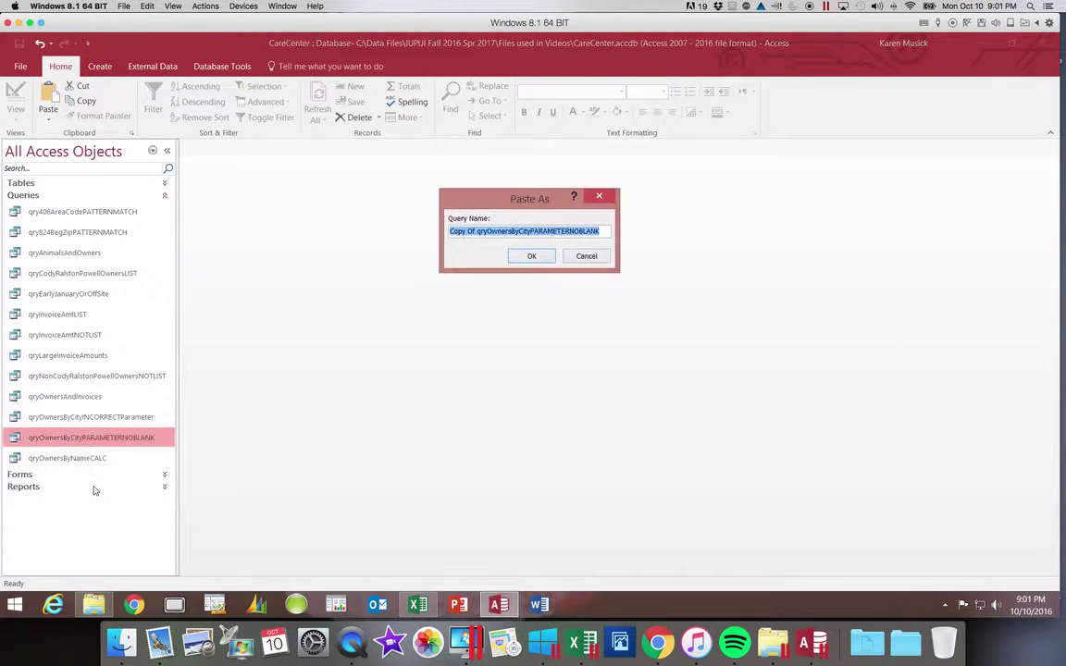
pyautogui.click(479, 231)
pyautogui.moveTo(478, 231); pyautogui.dragTo(438, 241)
pyautogui.click(479, 232)
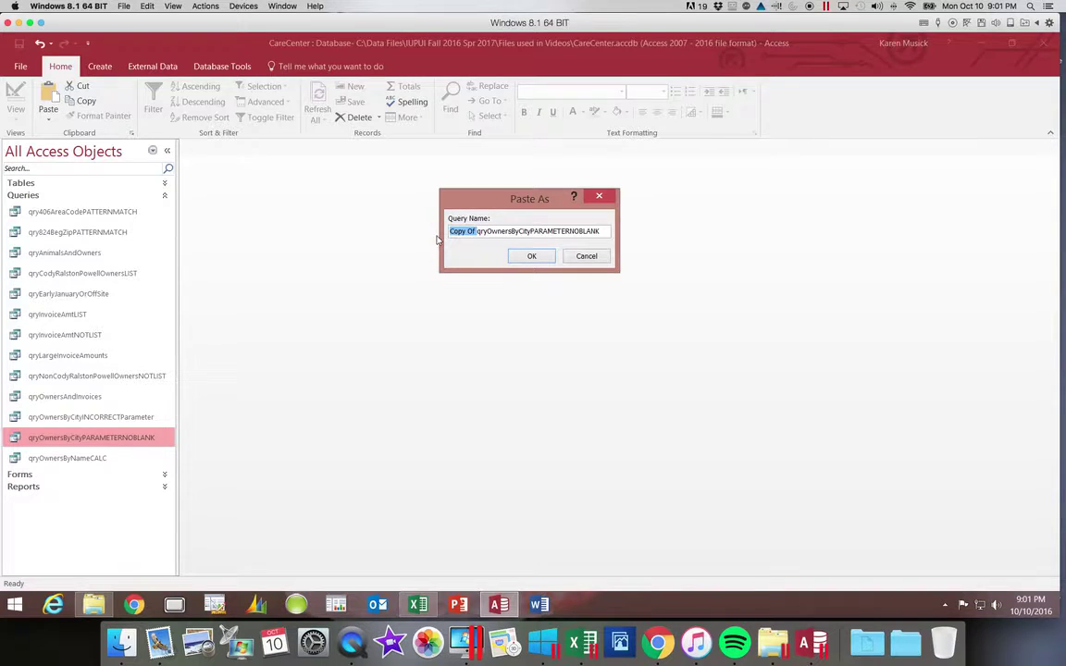
pyautogui.press('Delete')
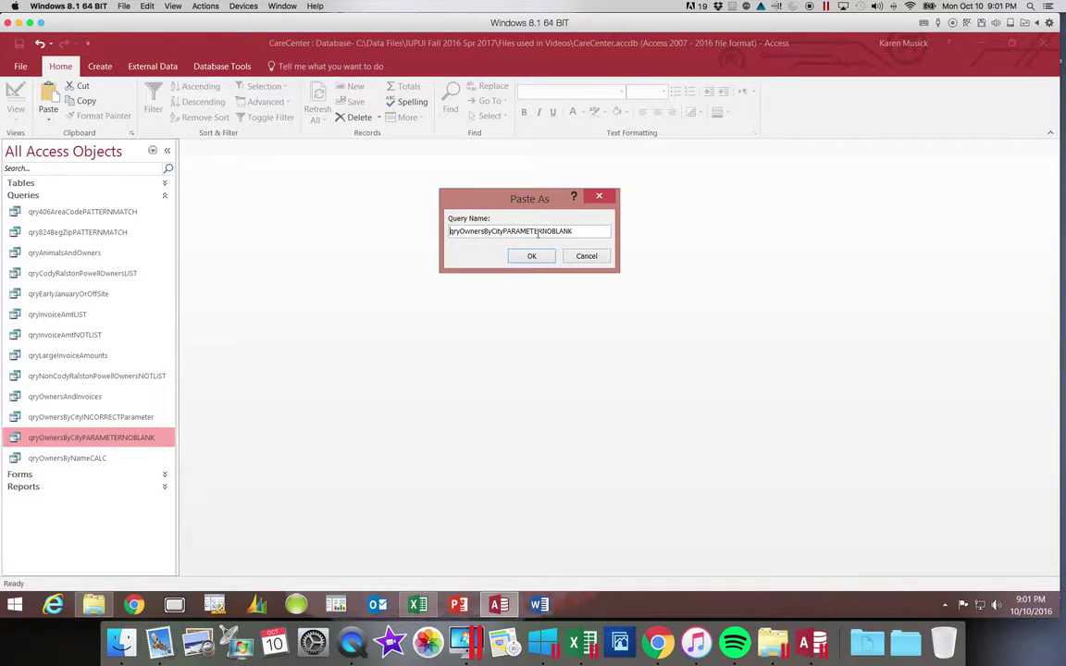
pyautogui.moveTo(542, 231); pyautogui.dragTo(575, 232)
pyautogui.write('ALL')
pyautogui.click(544, 257)
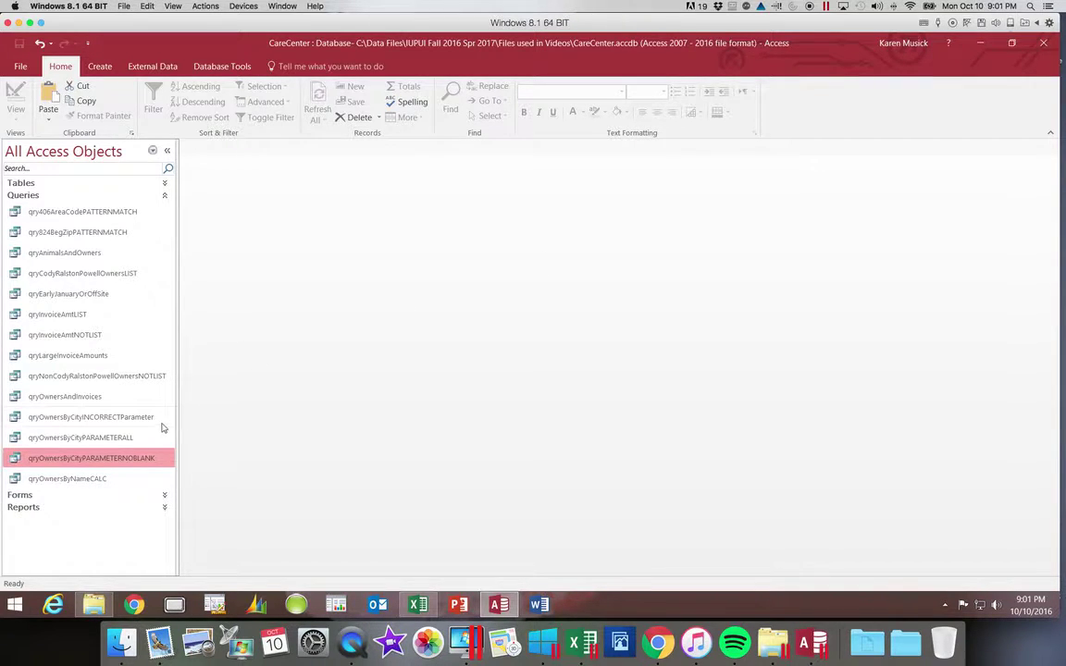
# Run qryOwnersByCityPARAMETERALL with the city parameter left blank
pyautogui.click(100, 439)
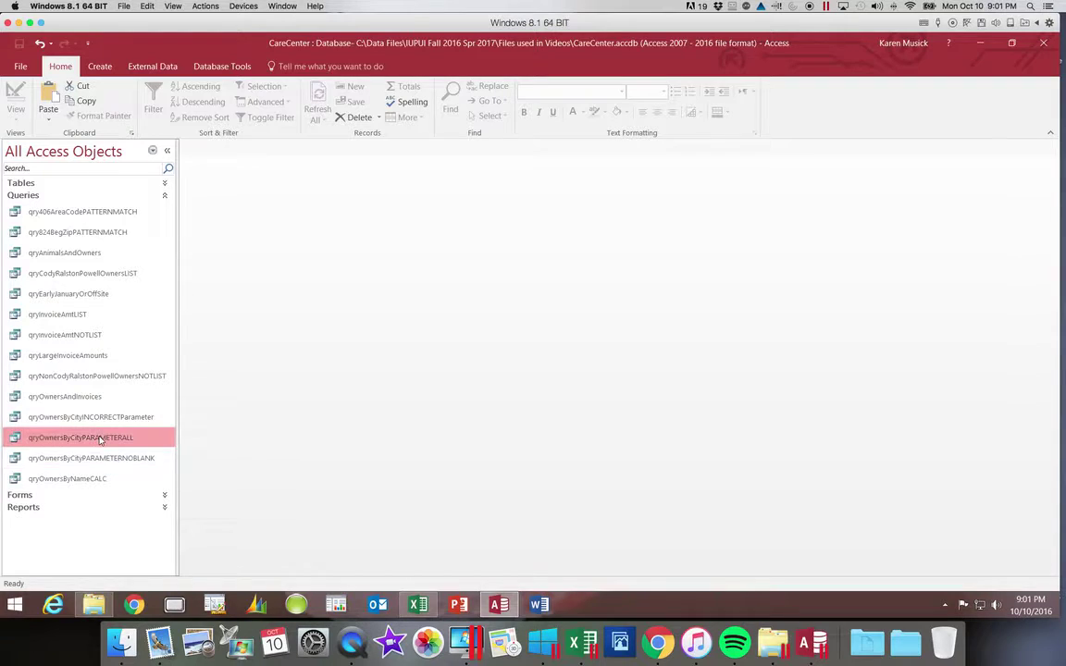
pyautogui.doubleClick(100, 439)
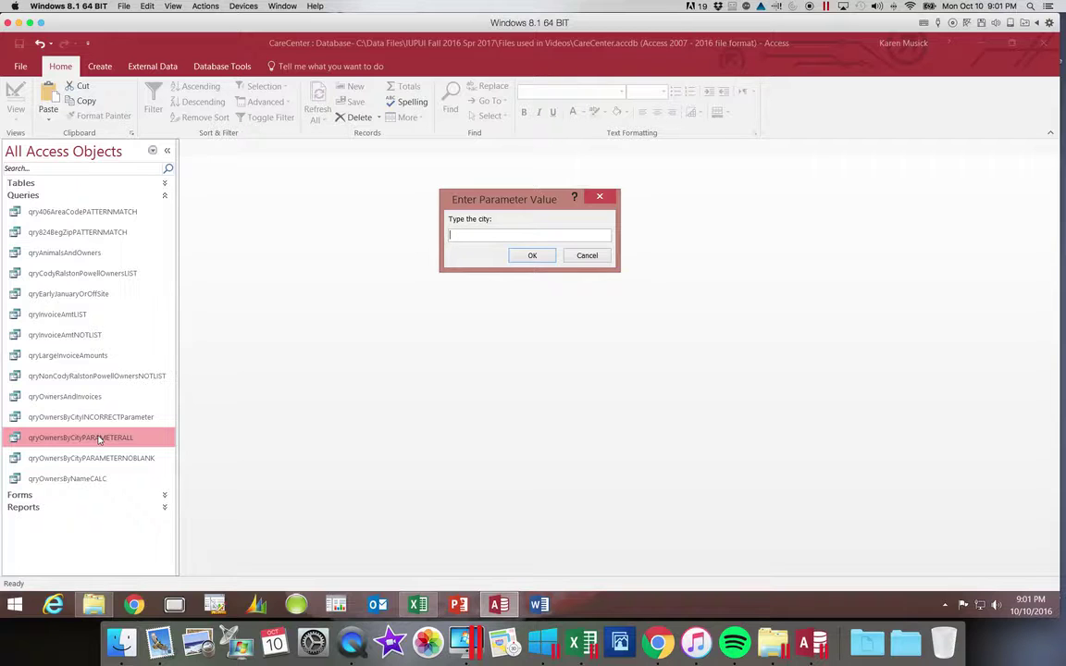
pyautogui.press('Return')
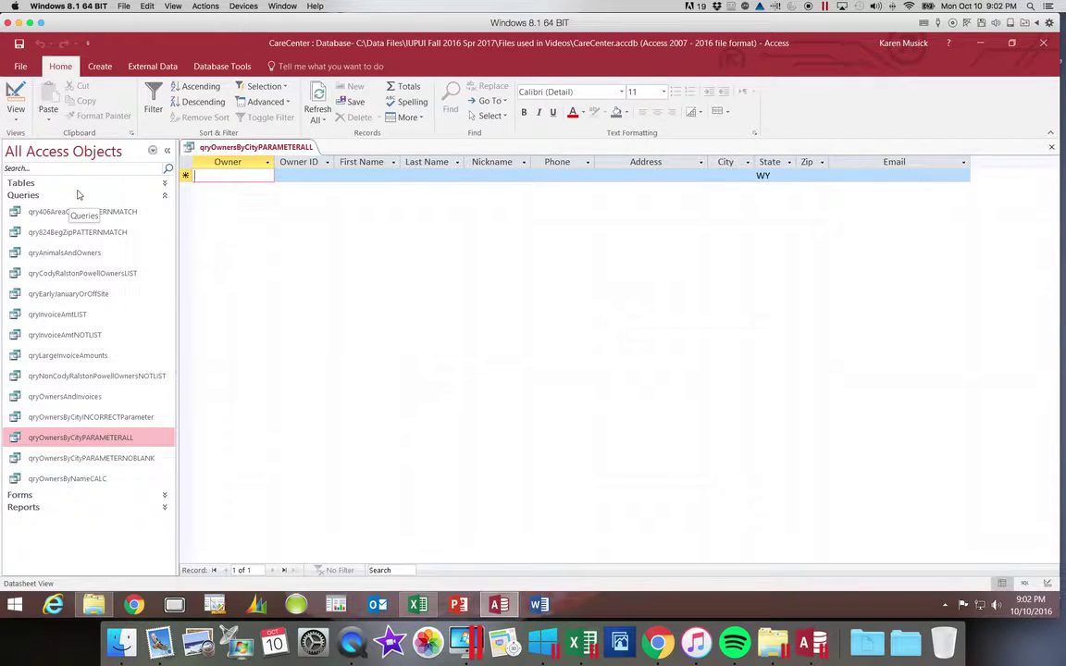
# In Design view, widen the City column and change its criterion to Like [Type the city:] & "*"
pyautogui.click(15, 95)
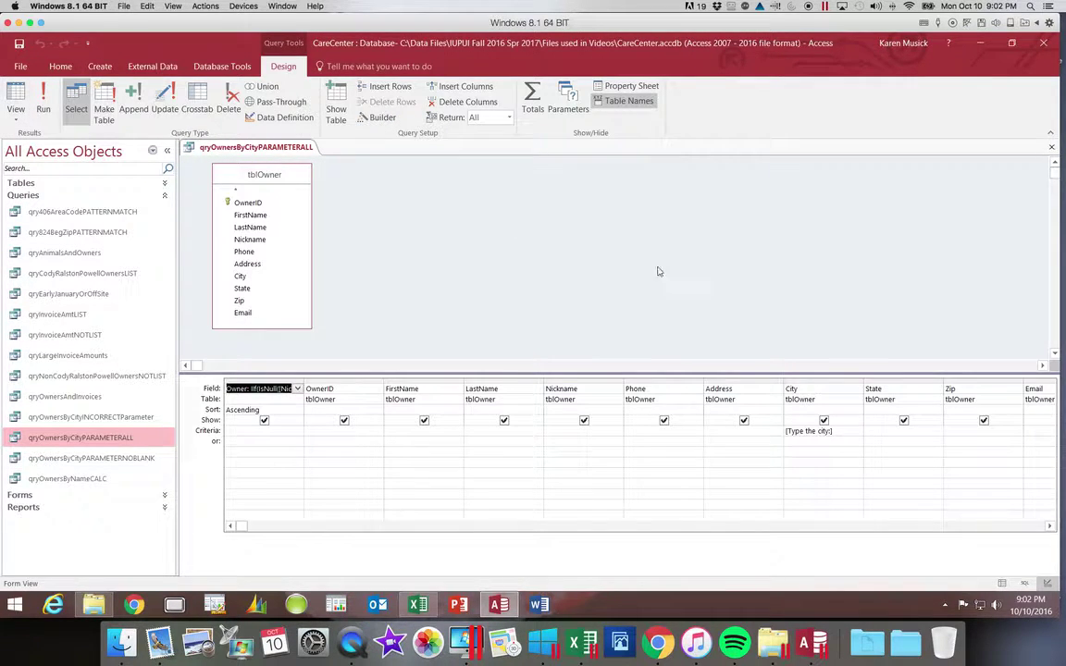
pyautogui.moveTo(863, 382); pyautogui.dragTo(926, 381)
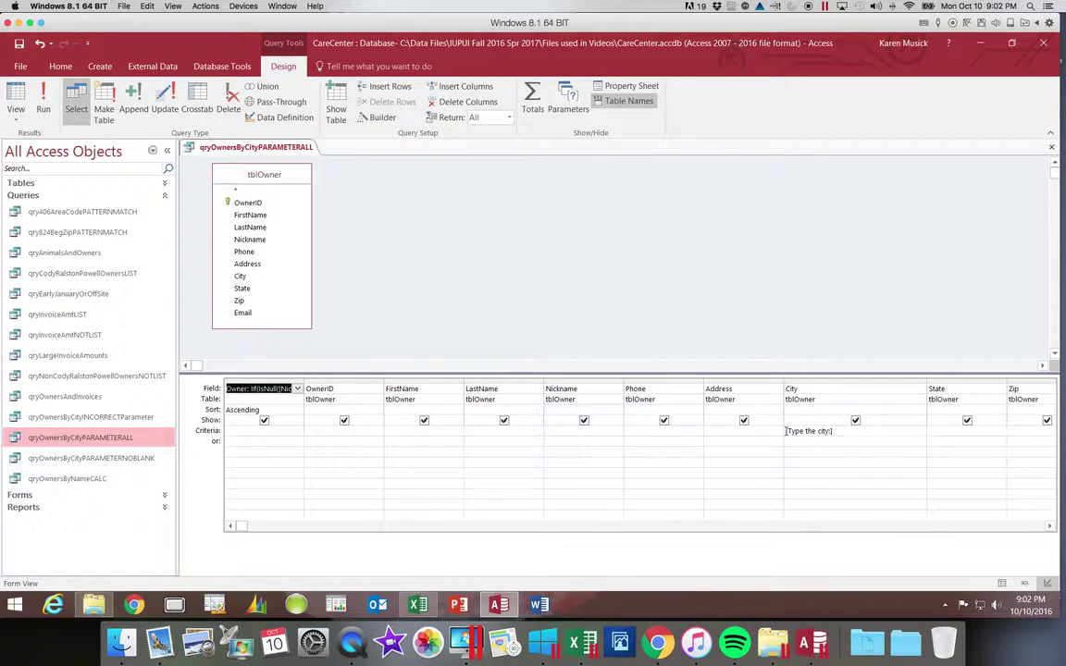
pyautogui.moveTo(786, 431); pyautogui.dragTo(832, 431)
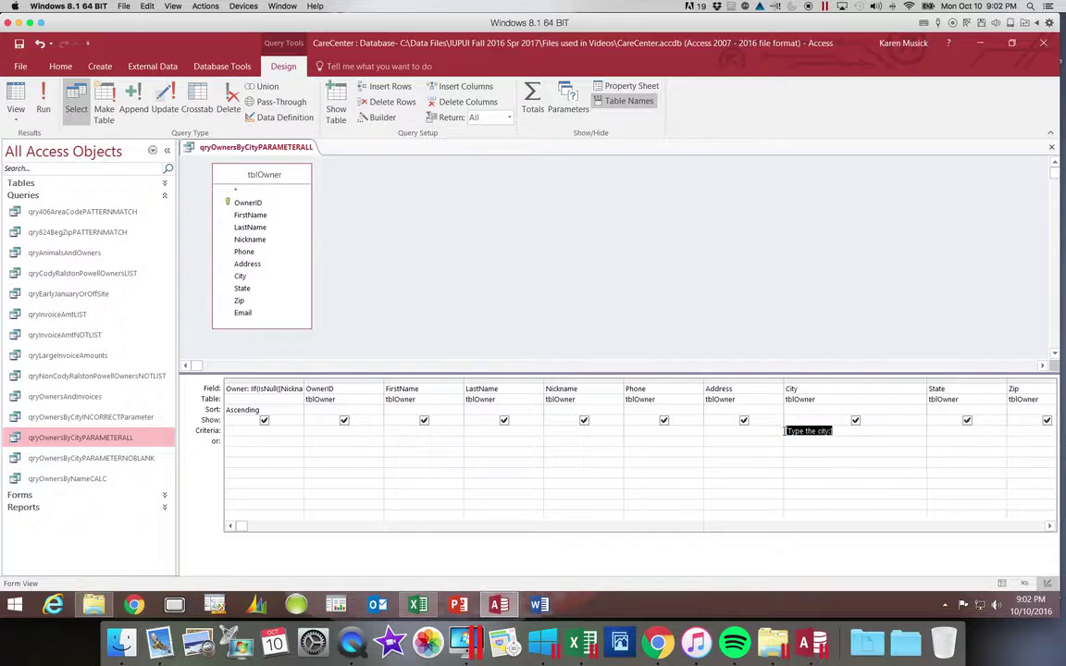
pyautogui.click(785, 432)
pyautogui.write('Like')
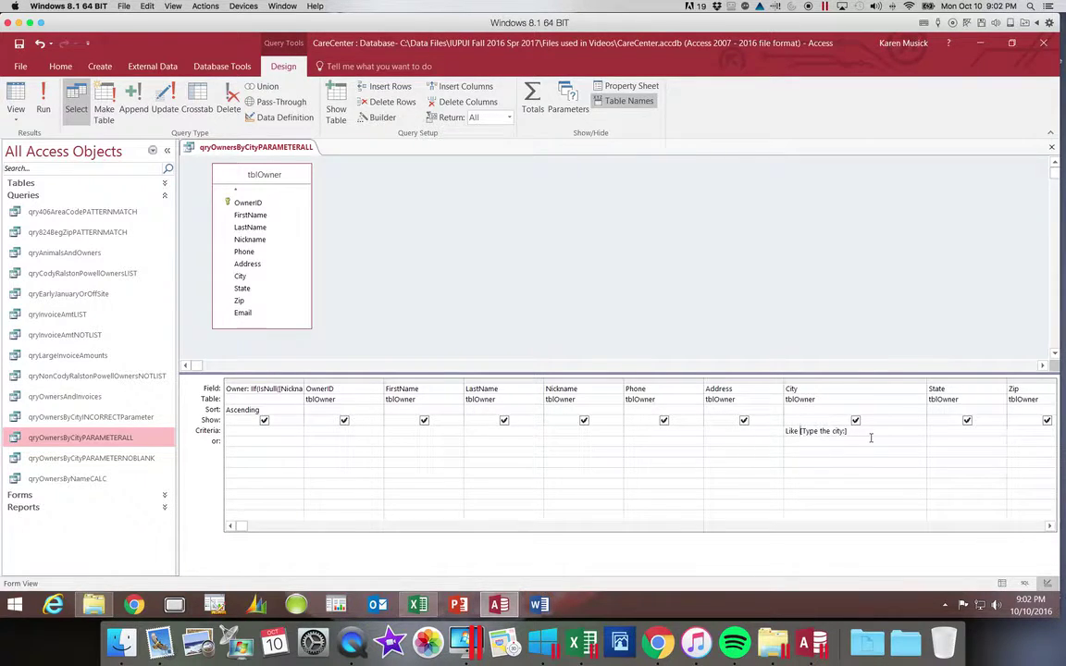
pyautogui.hscroll(1, 865, 437)
pyautogui.click(787, 437)
pyautogui.click(786, 433)
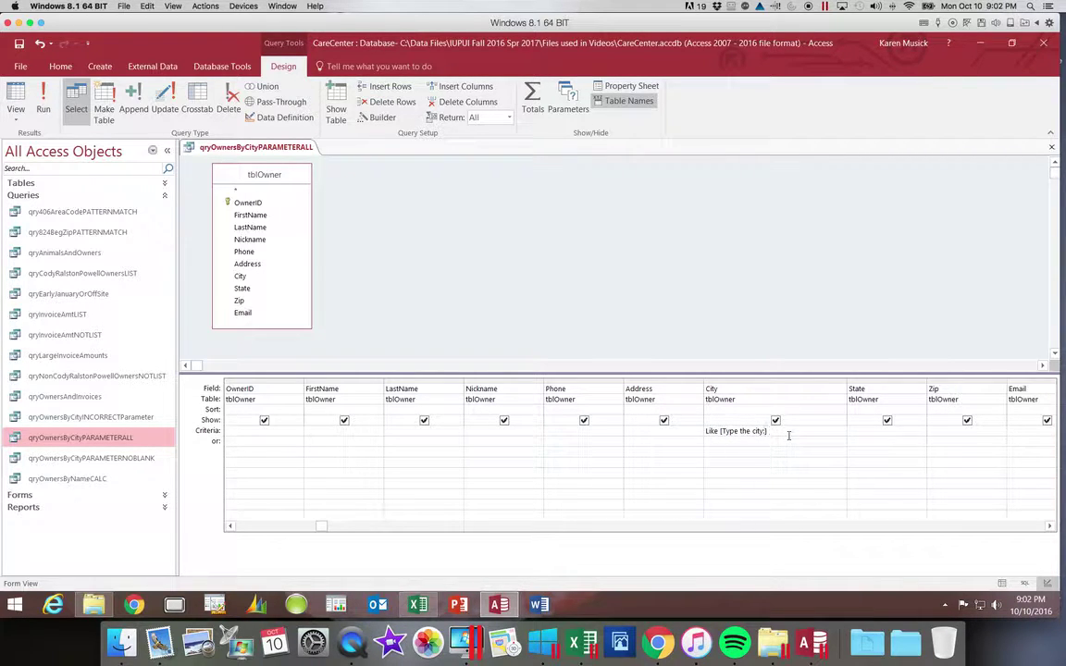
pyautogui.write('&')
pyautogui.write('"*')
# Test the revised query with a blank city parameter and again with e as the city
pyautogui.click(50, 106)
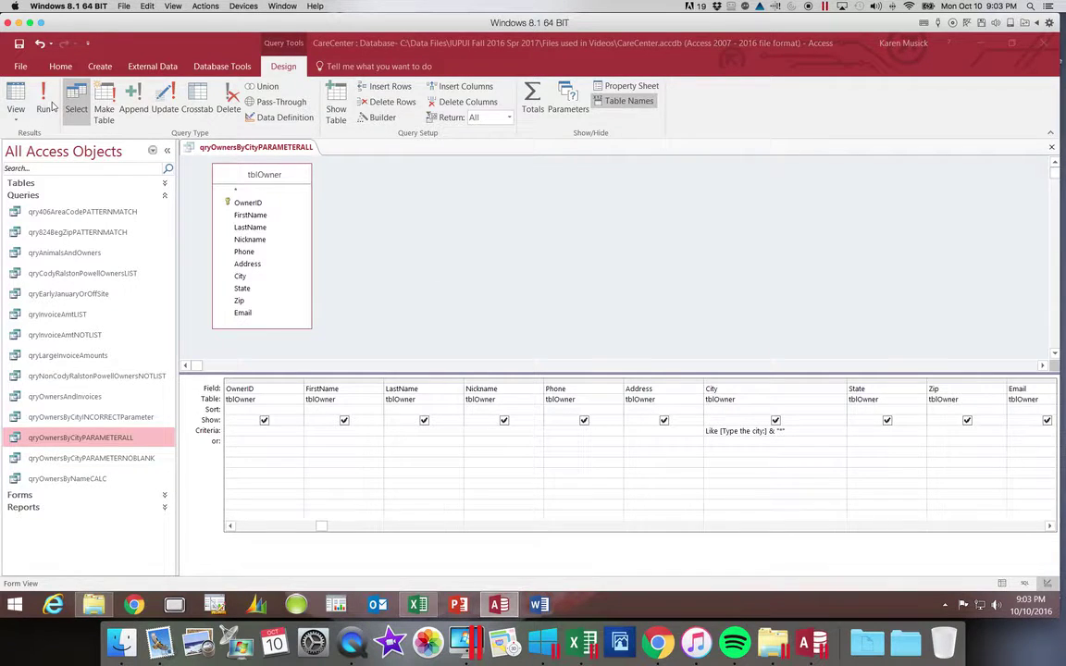
pyautogui.press('Return')
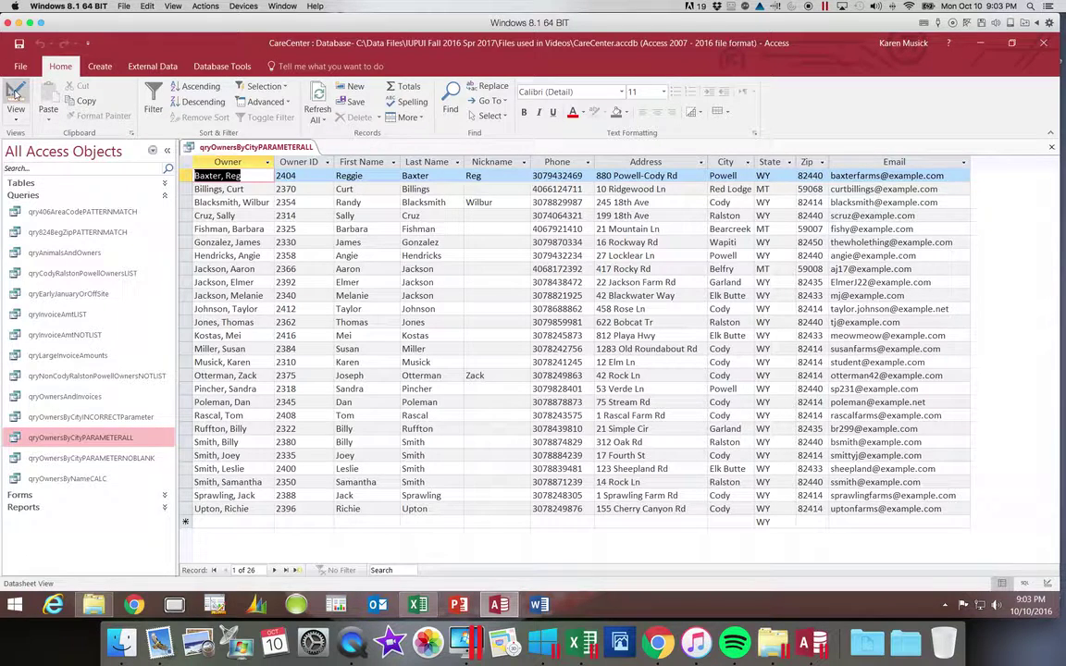
pyautogui.click(16, 90)
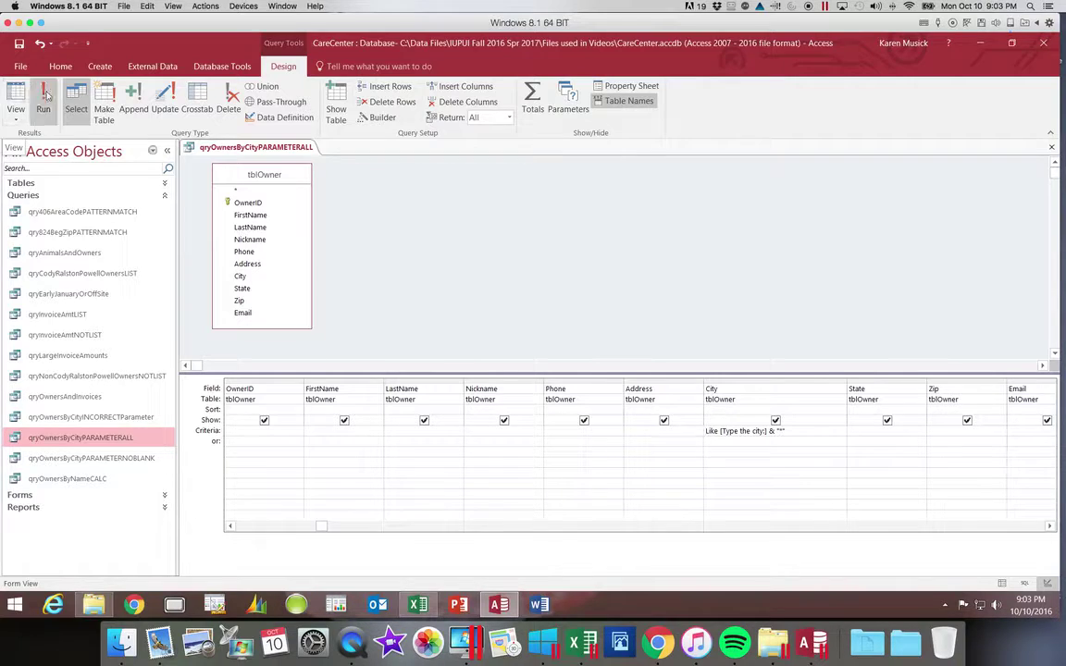
pyautogui.click(42, 98)
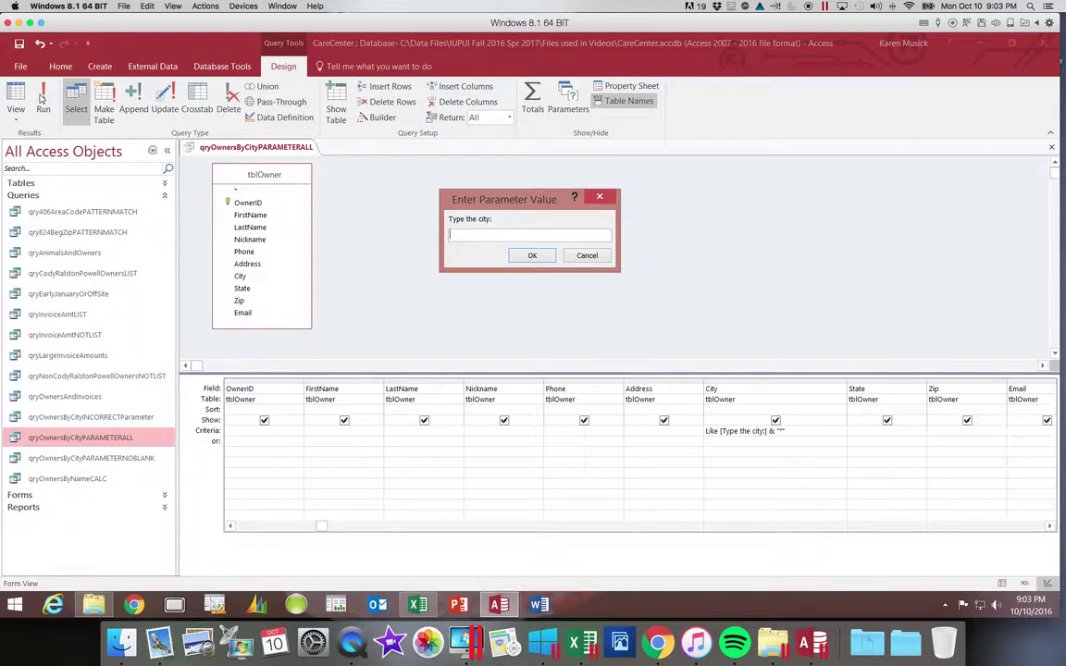
pyautogui.write('e')
pyautogui.press('Return')
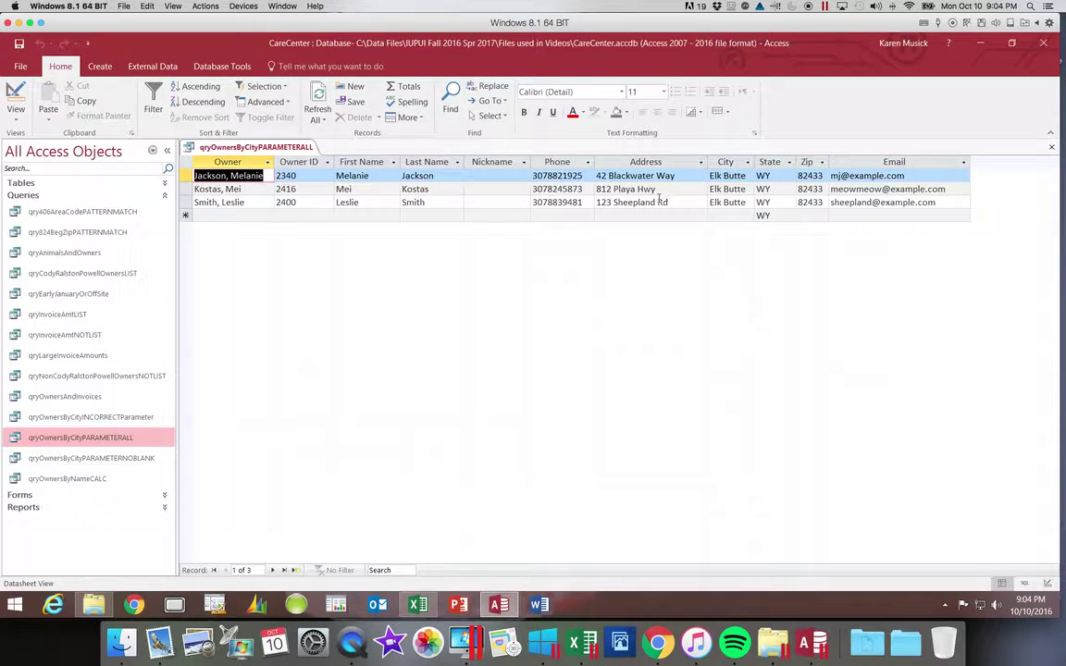
# Close qryOwnersByCityPARAMETERALL and save its design changes
pyautogui.click(1051, 148)
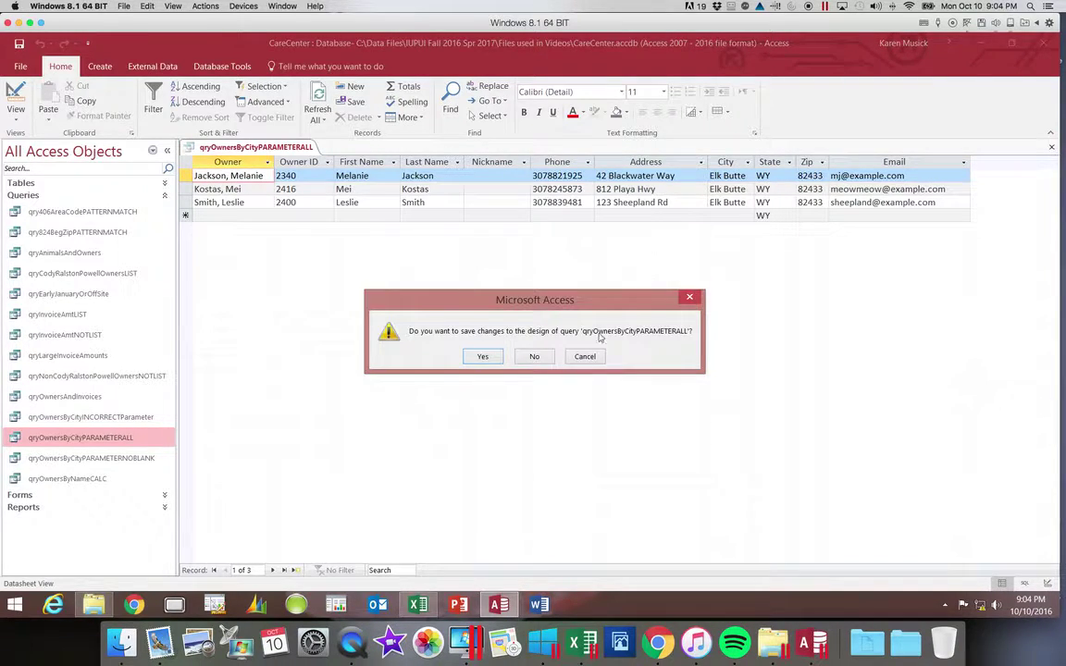
pyautogui.click(479, 356)
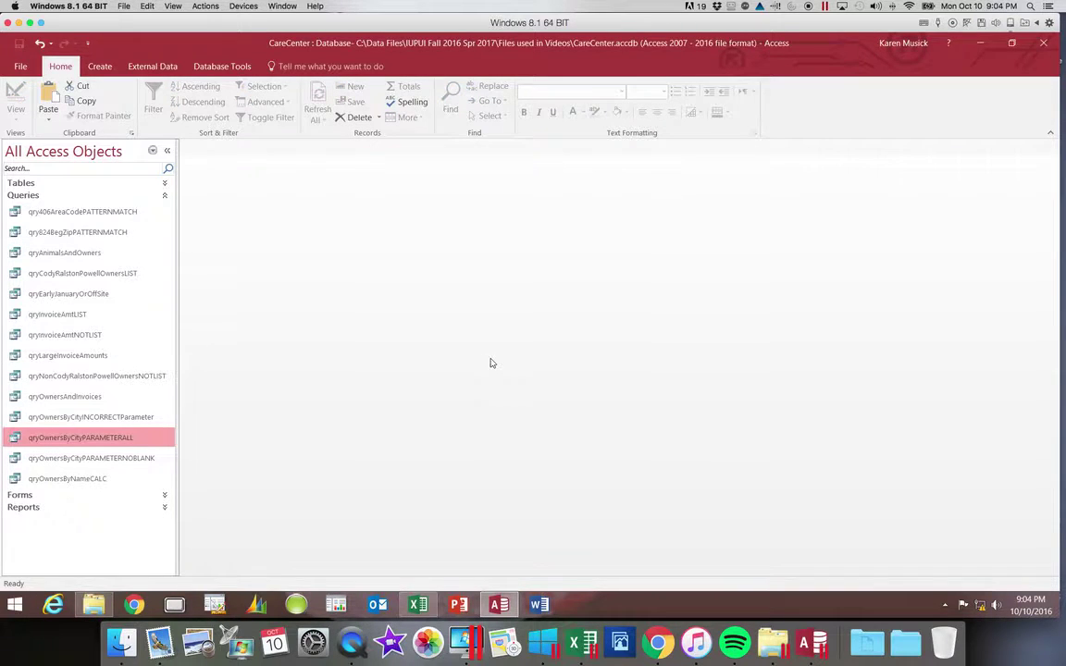
# Duplicate the query qryOwnersByCityPARAMETERALL and name the copy qryOwnersByAreaCodePARAMETERALL
pyautogui.rightClick(108, 441)
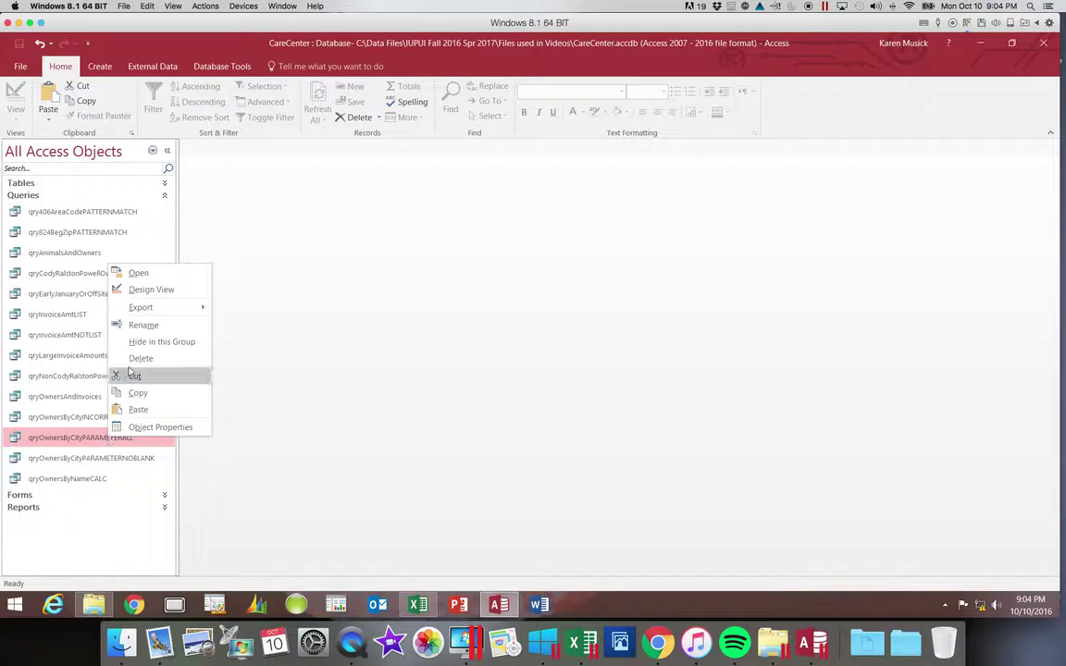
pyautogui.click(139, 392)
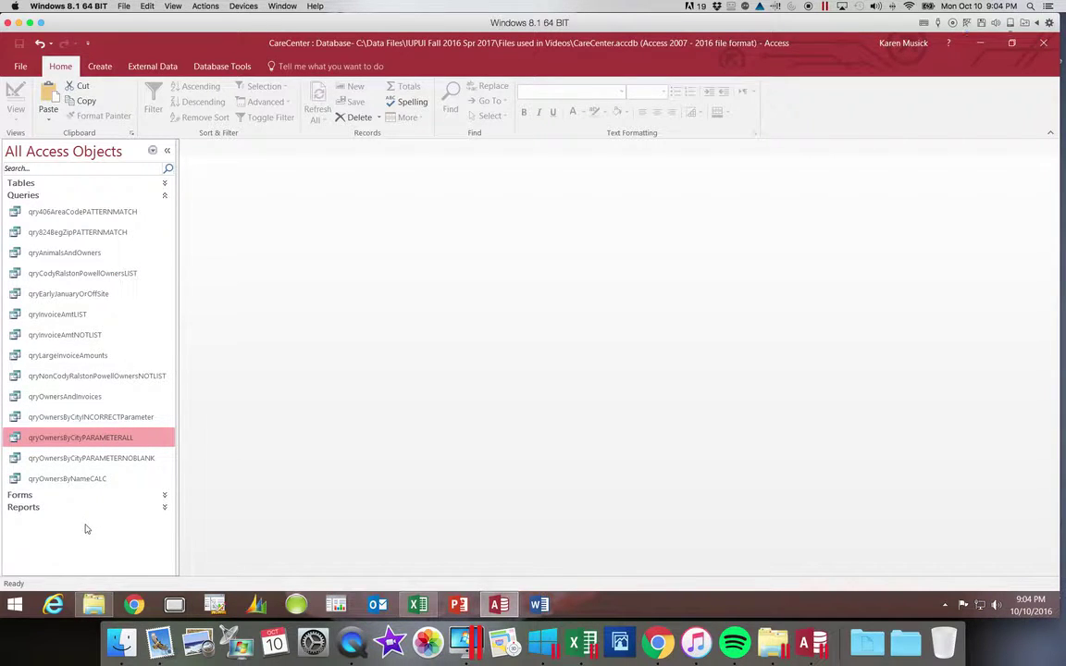
pyautogui.rightClick(62, 553)
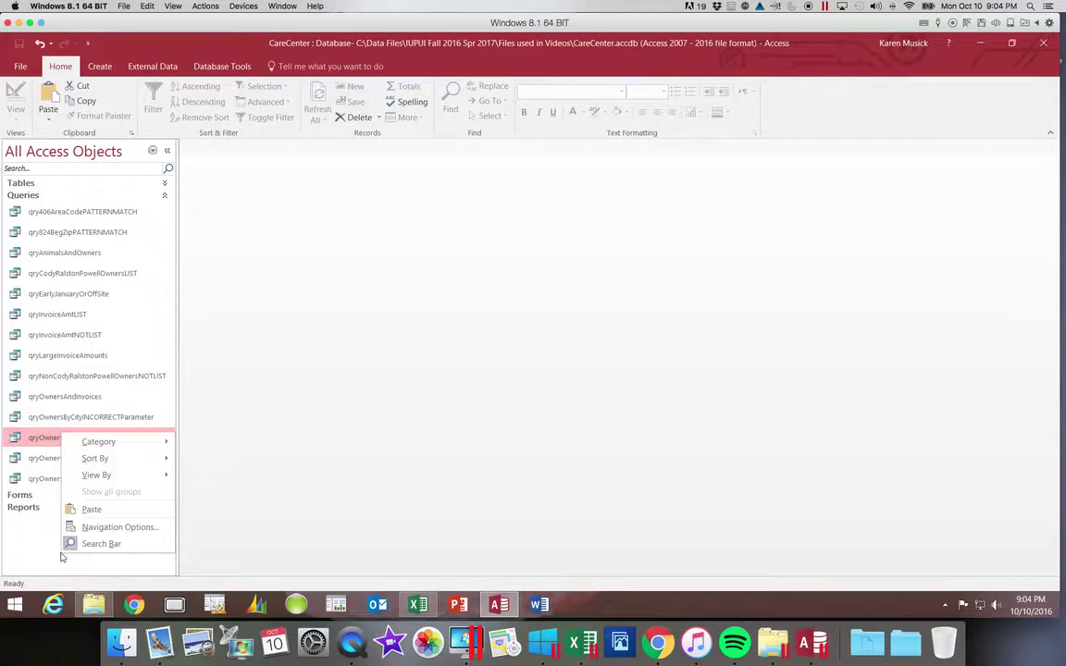
pyautogui.click(92, 508)
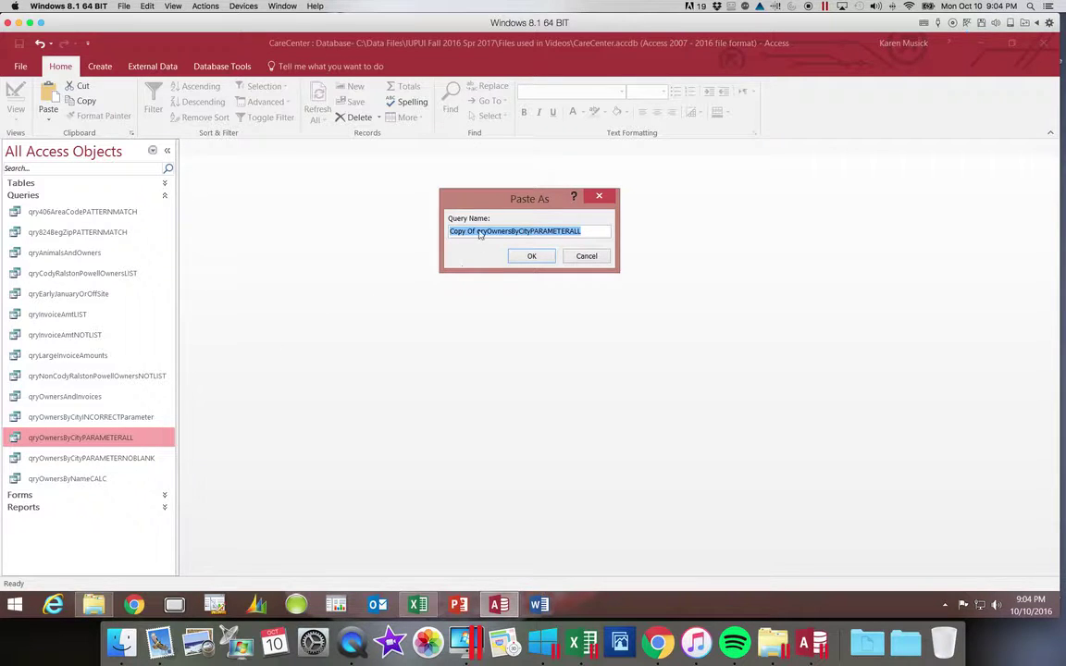
pyautogui.moveTo(476, 231); pyautogui.dragTo(440, 235)
pyautogui.press('Delete')
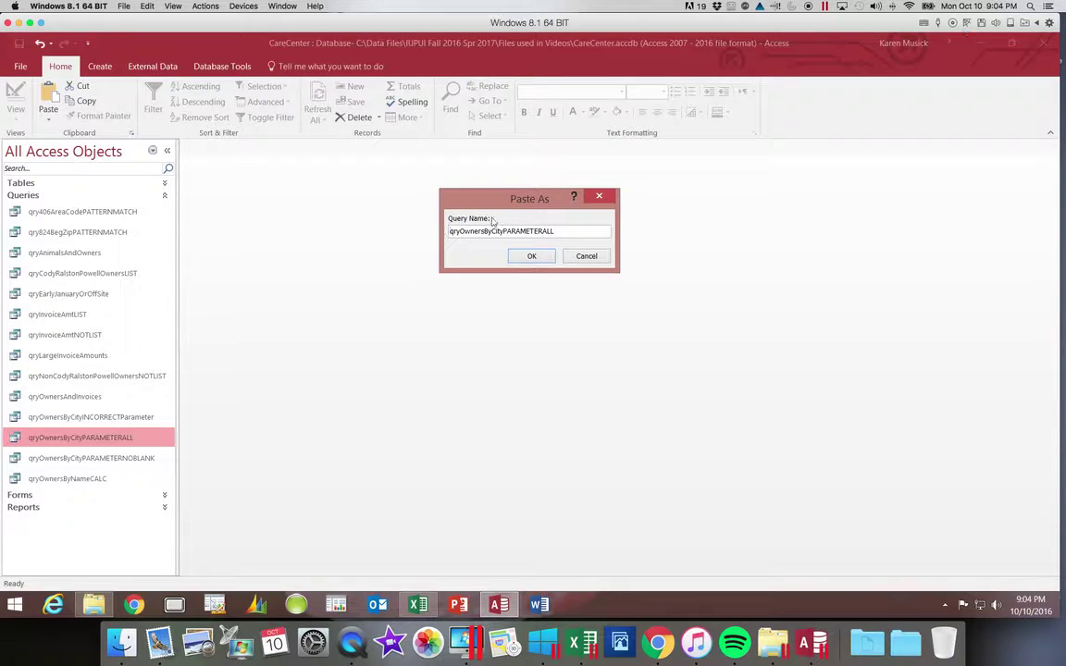
pyautogui.moveTo(488, 231); pyautogui.dragTo(504, 237)
pyautogui.write('AreaCode')
pyautogui.click(532, 257)
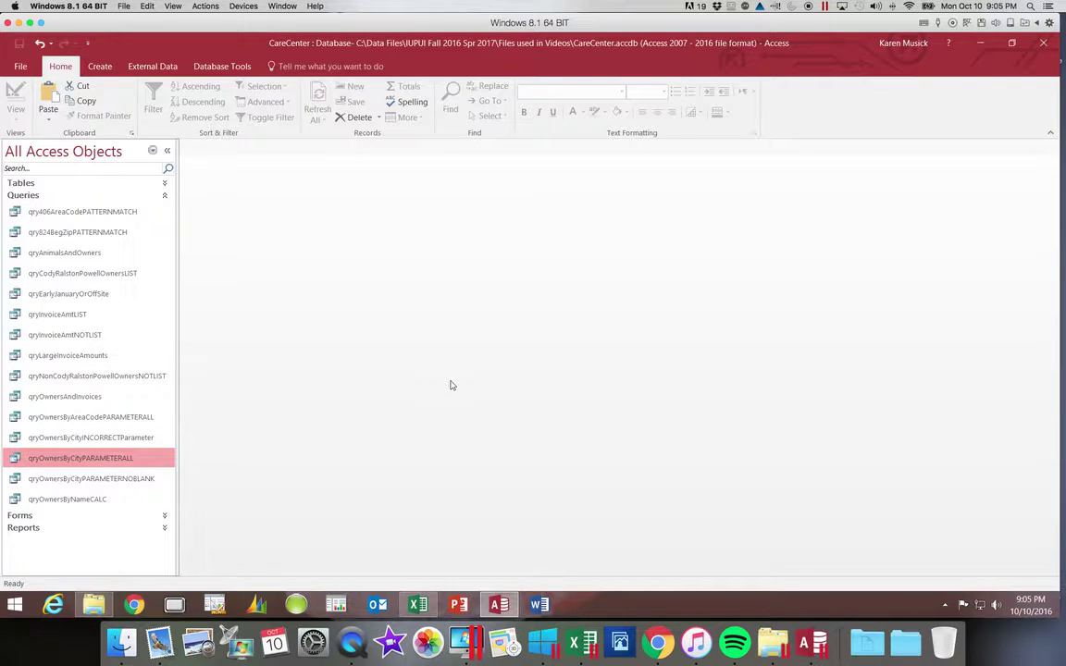
# Open qryOwnersByAreaCodePARAMETERALL with a blank city parameter, switch it to Design view and delete the City criterion
pyautogui.click(113, 417)
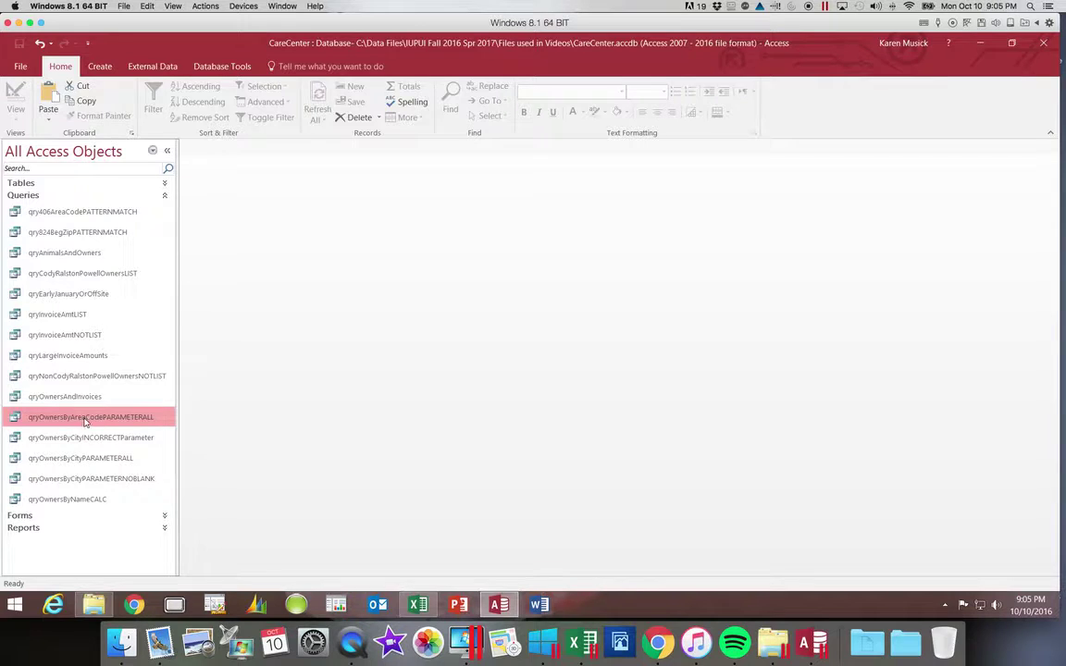
pyautogui.doubleClick(82, 421)
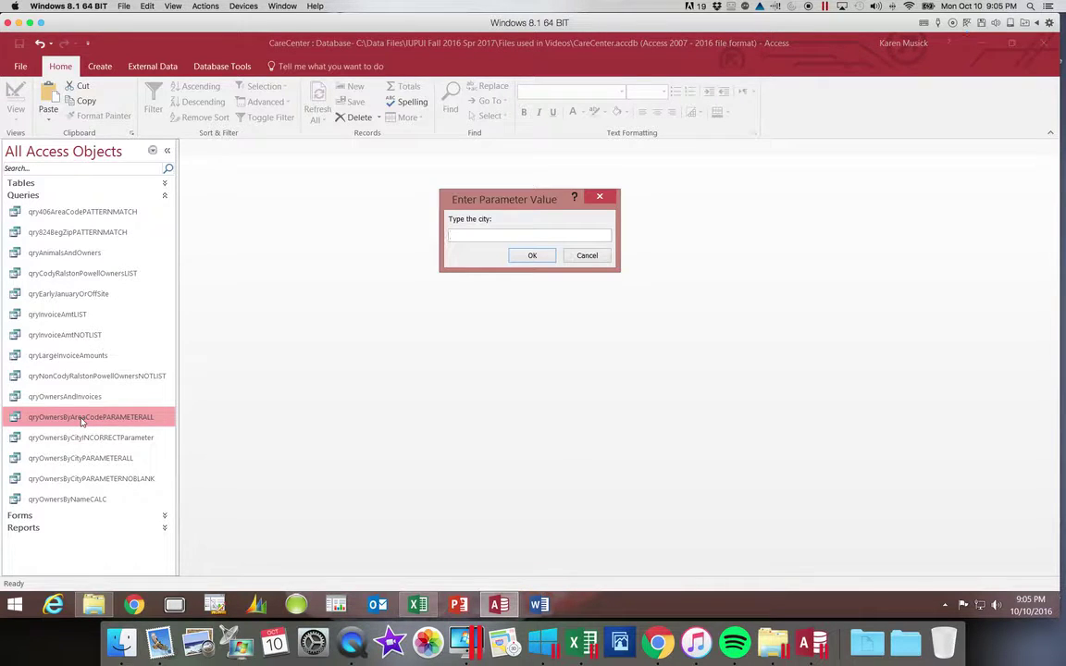
pyautogui.click(536, 262)
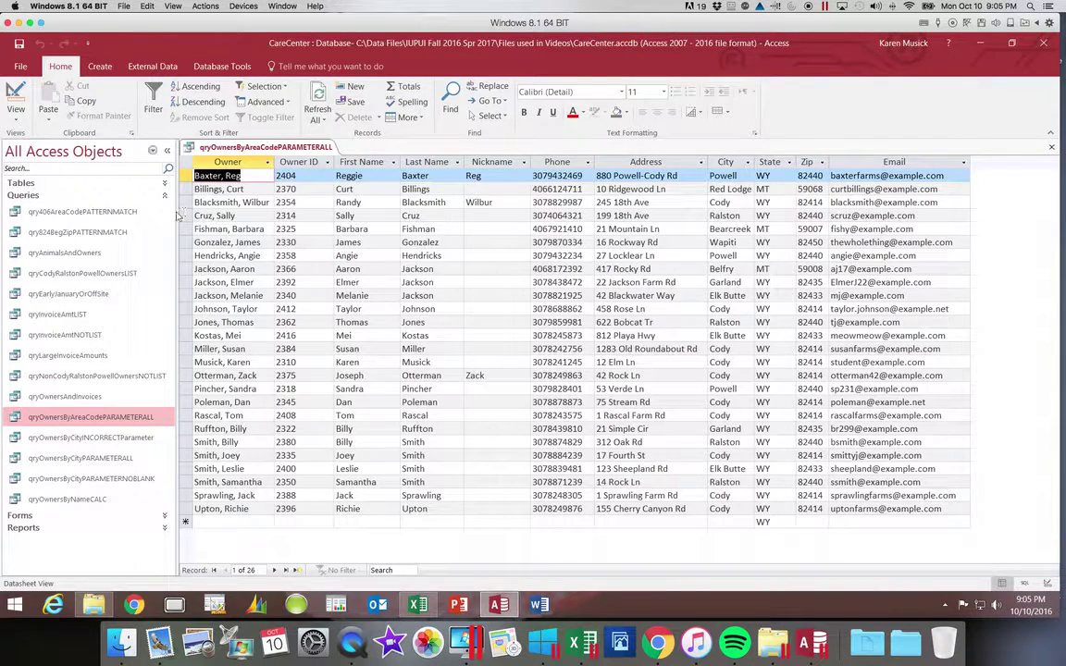
pyautogui.click(18, 89)
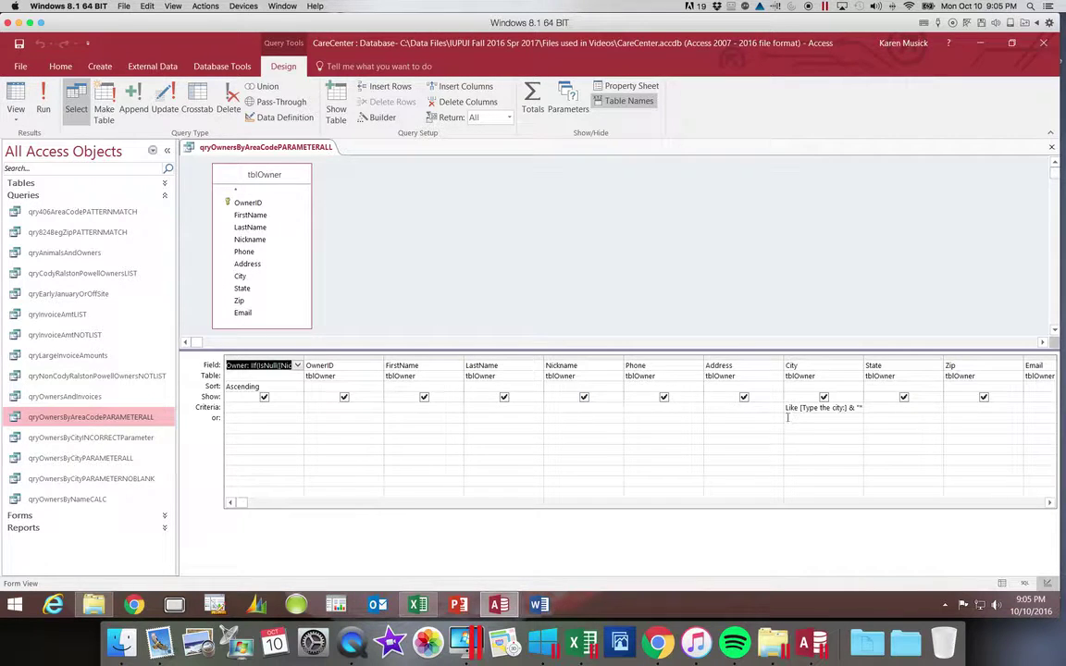
pyautogui.moveTo(786, 408); pyautogui.dragTo(871, 412)
pyautogui.press('Delete')
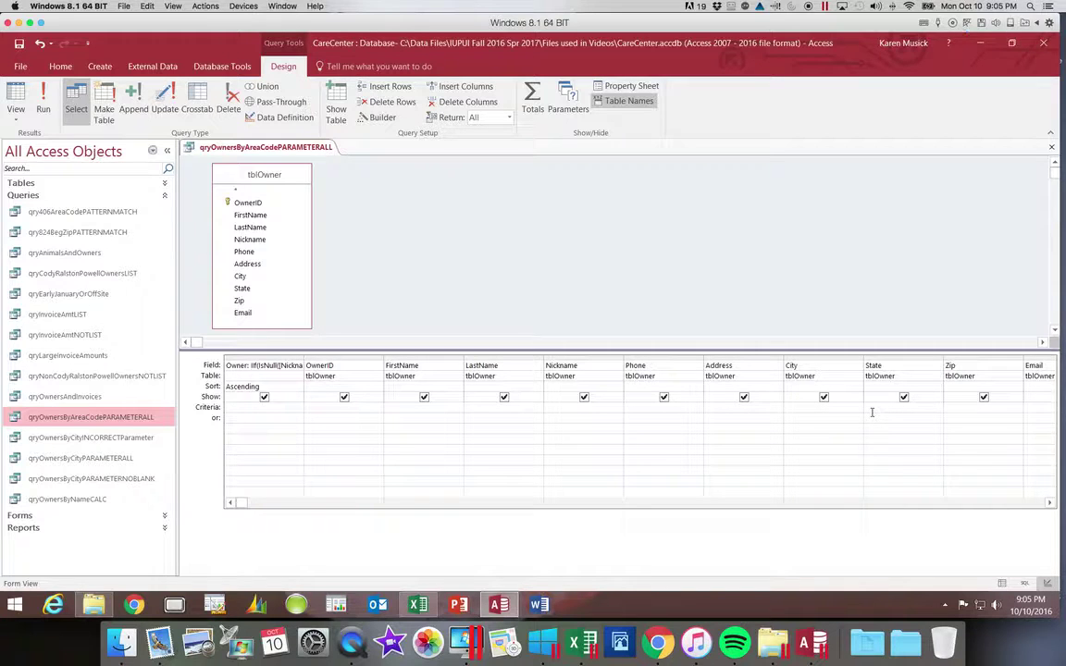
# Enter [Enter an area code:] as the criterion for the Phone field and save the query
pyautogui.click(637, 407)
pyautogui.write('[Enter an area code:')
pyautogui.click(19, 44)
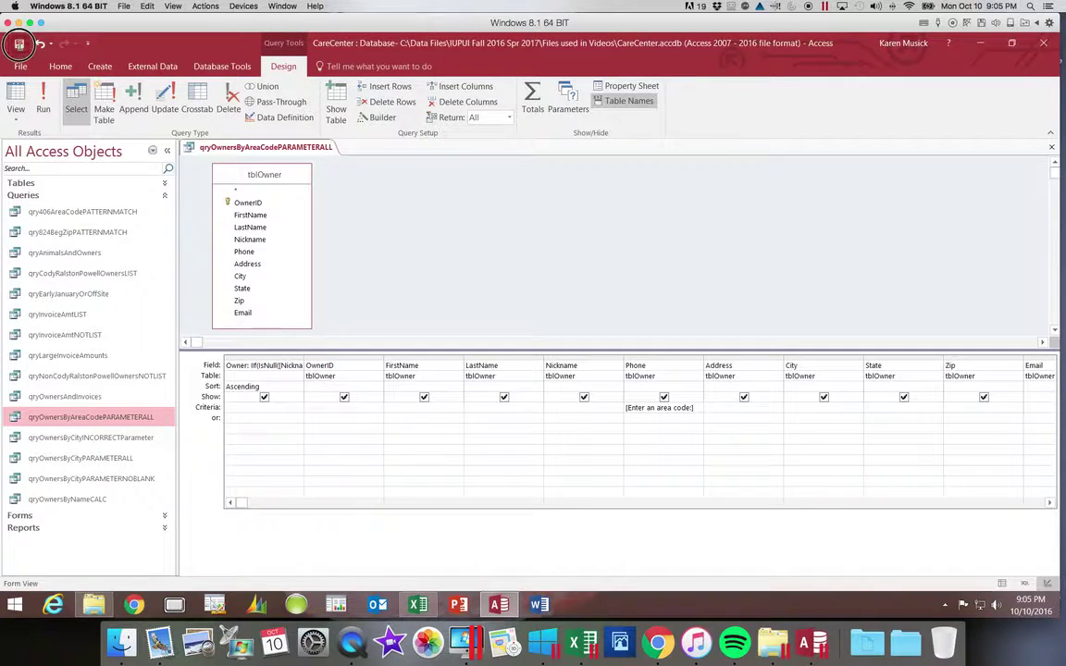
# Test qryOwnersByAreaCodePARAMETERALL by running it with the area code left blank, and return to Design view
pyautogui.click(46, 110)
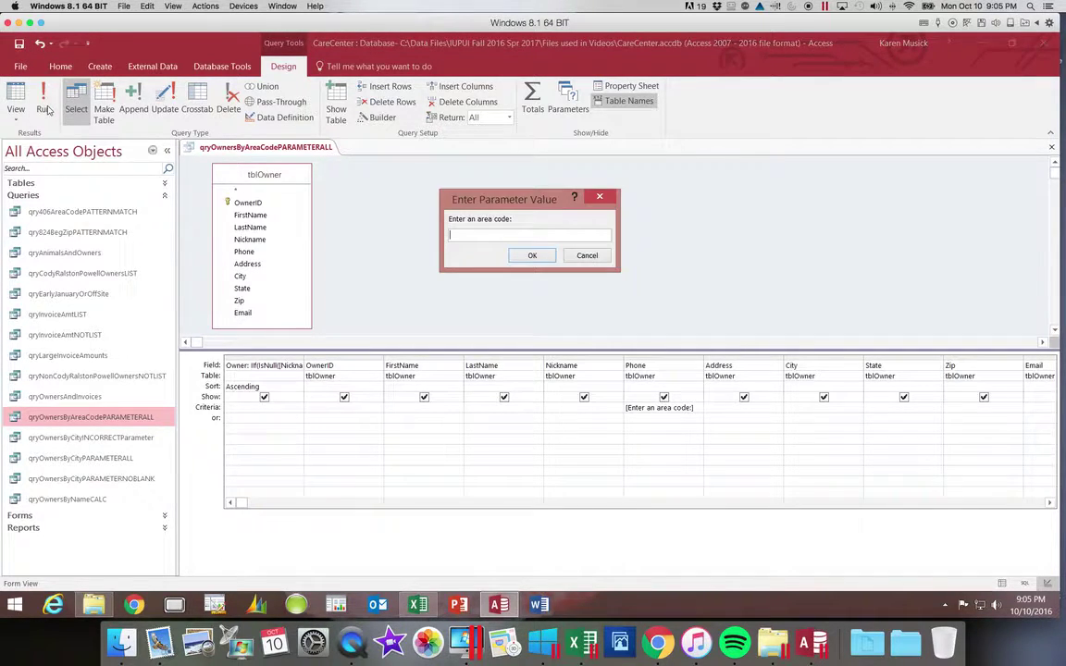
pyautogui.press('Return')
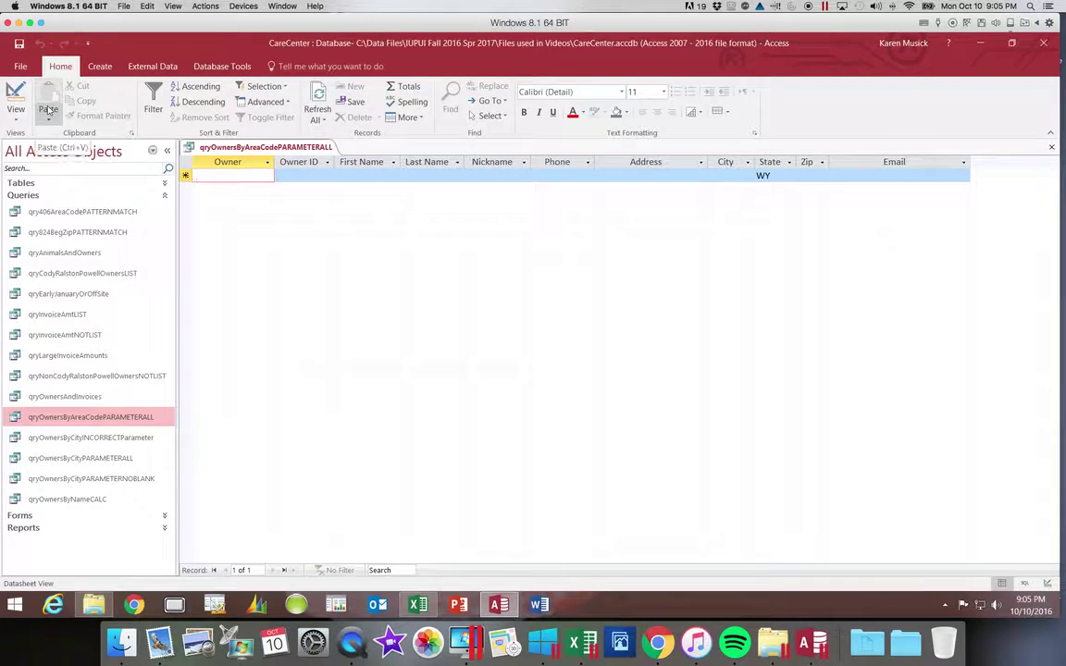
pyautogui.scroll(-2, 37, 102)
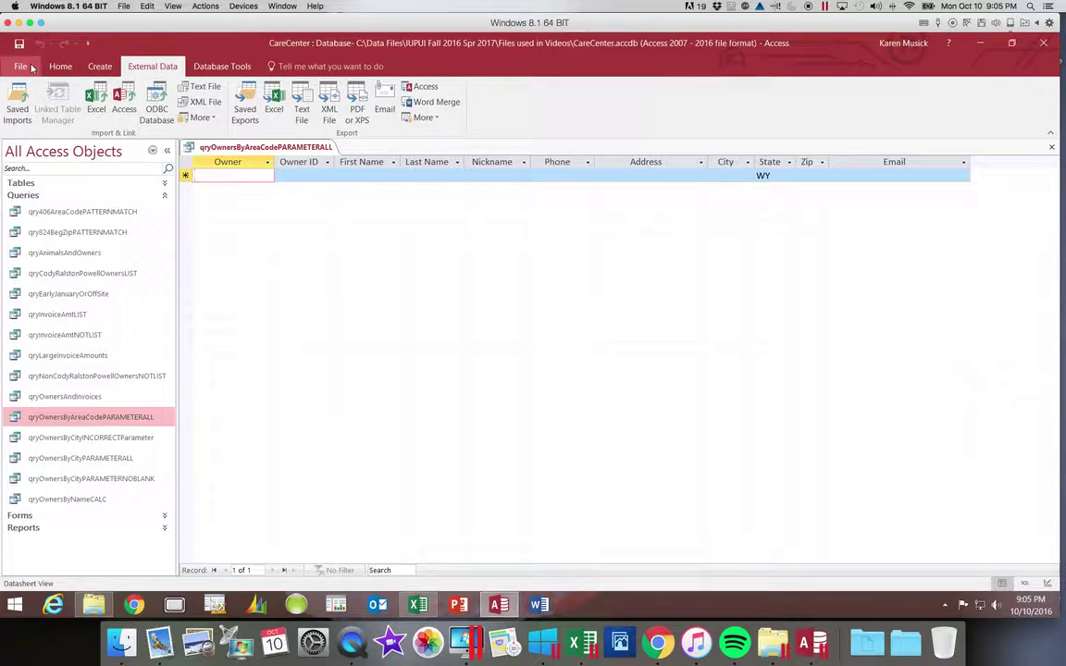
pyautogui.click(60, 67)
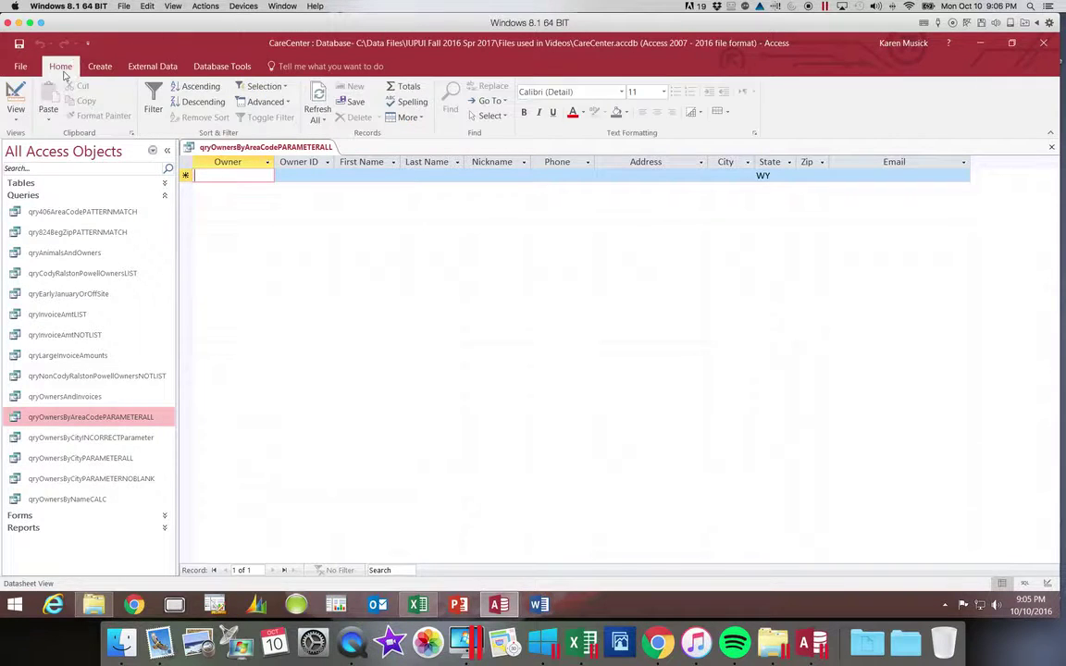
pyautogui.click(17, 111)
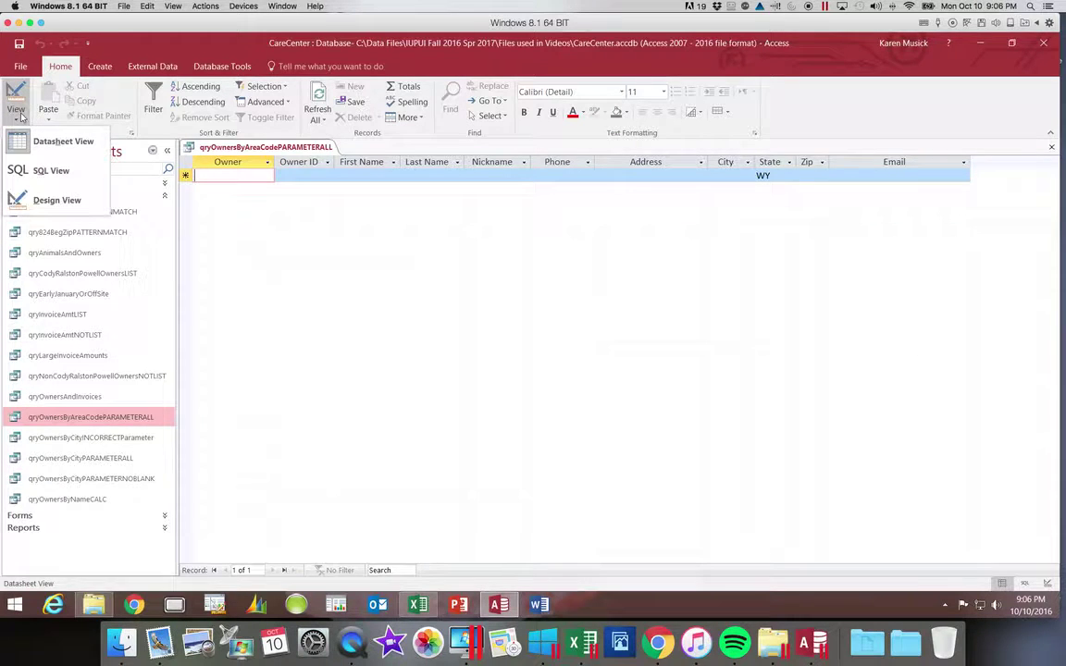
pyautogui.click(51, 200)
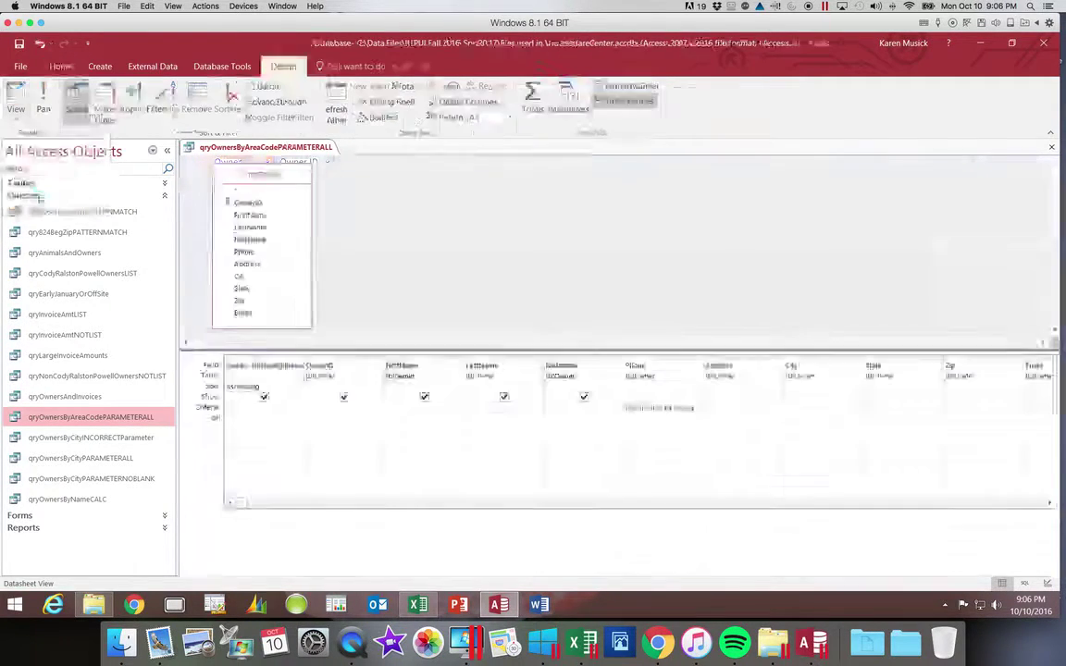
# Widen the Phone column in the design grid and change its criterion to Like [Enter an area code:] & "*"
pyautogui.click(702, 357)
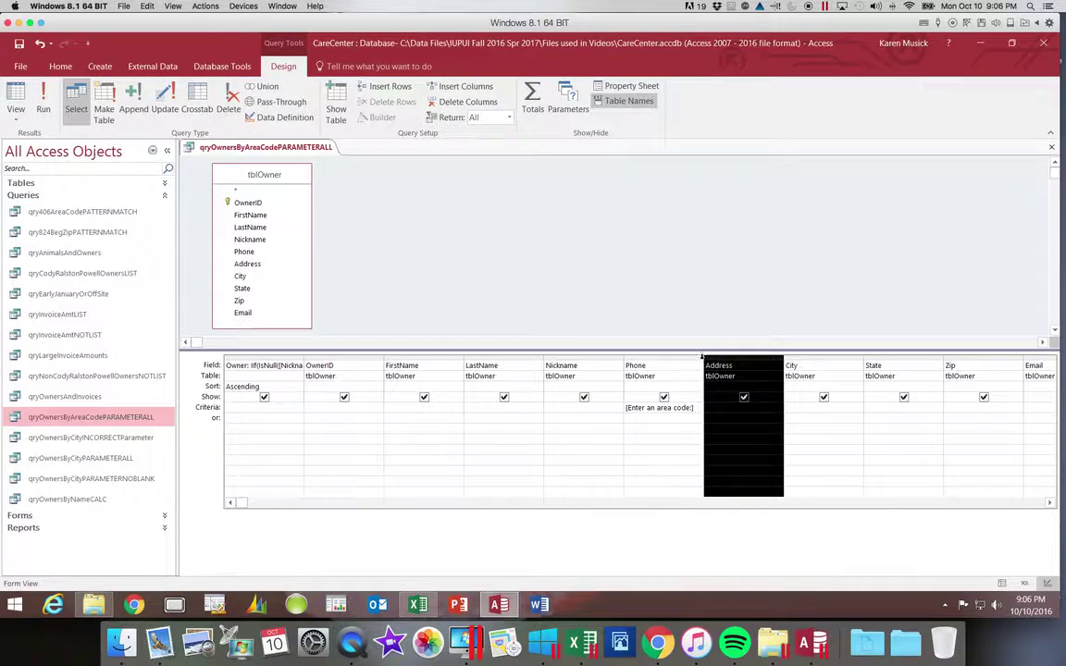
pyautogui.moveTo(703, 357); pyautogui.dragTo(752, 357)
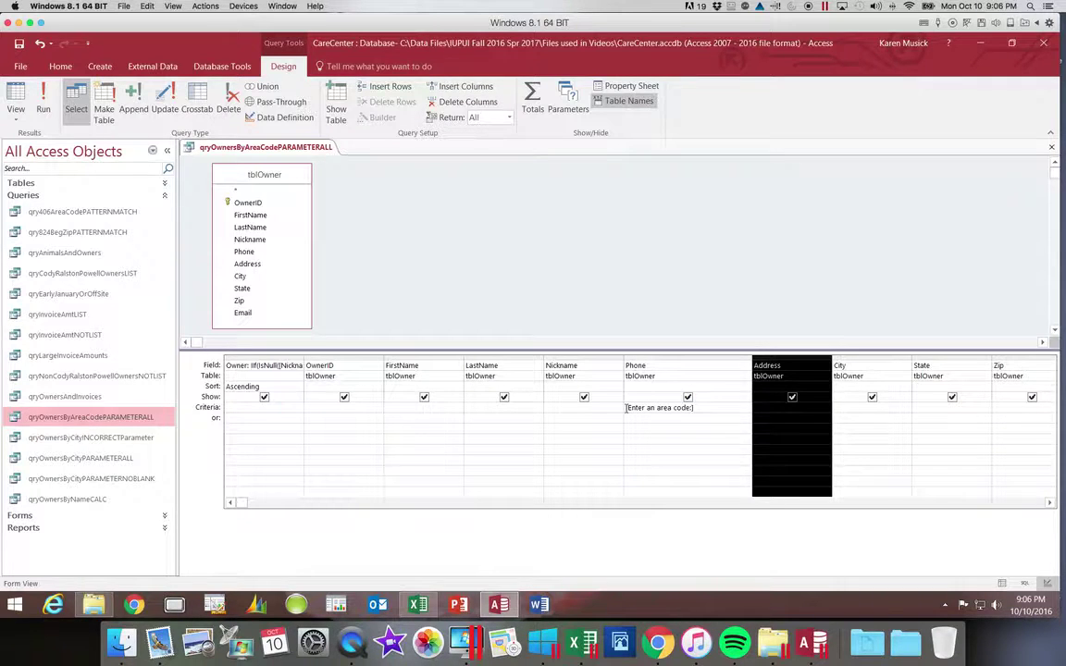
pyautogui.click(676, 417)
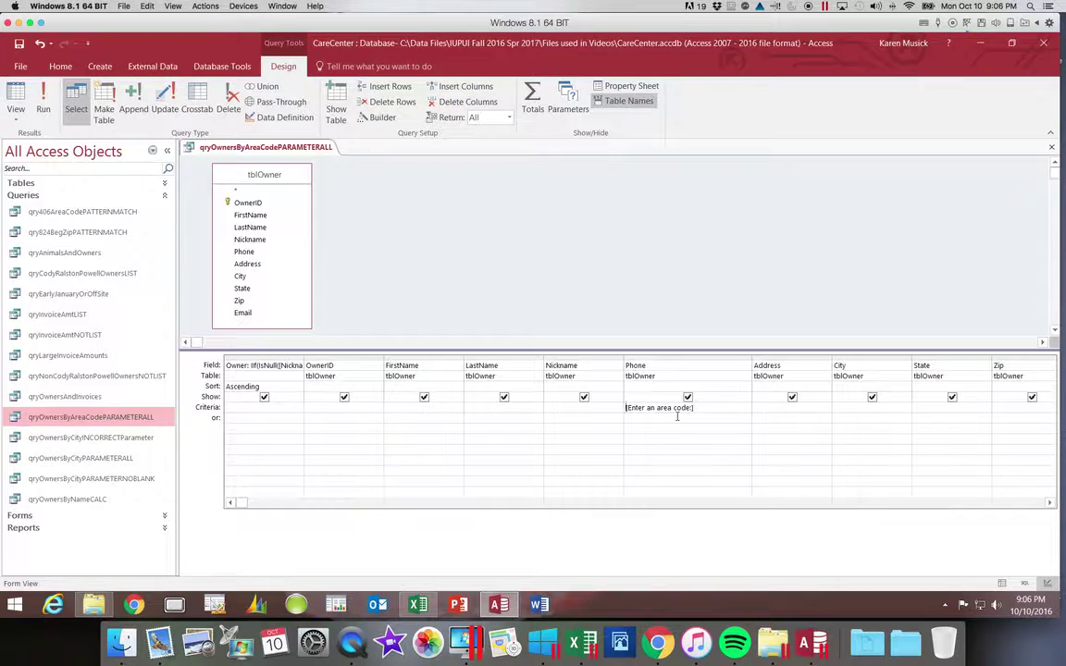
pyautogui.write('Like')
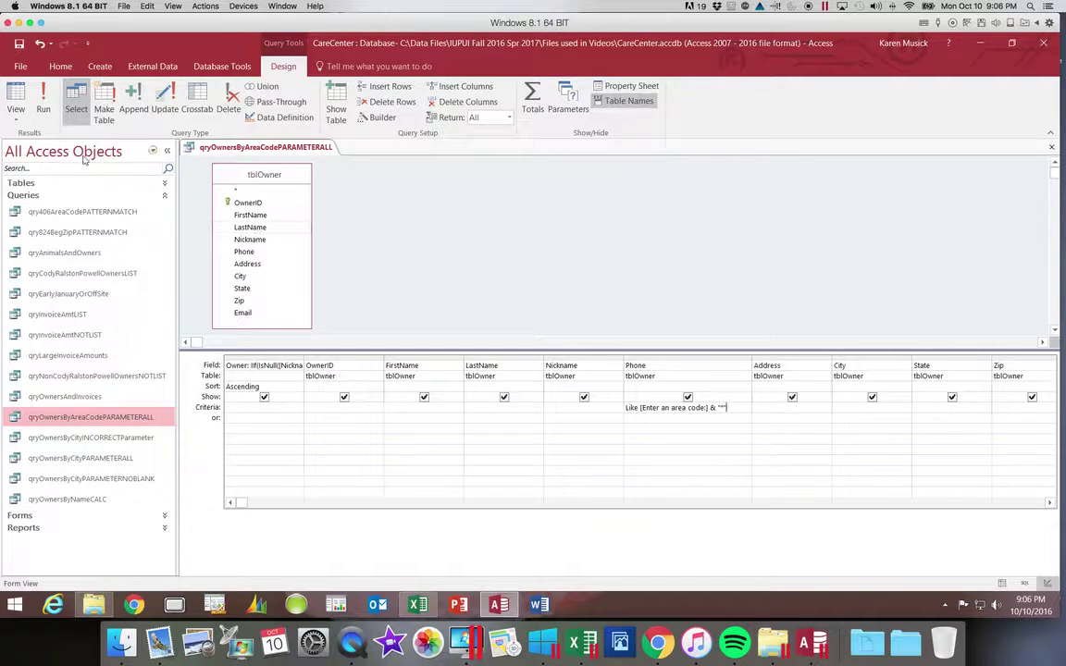
# Run the query with the Like criterion and a blank area code, and switch back to Design view
pyautogui.click(48, 111)
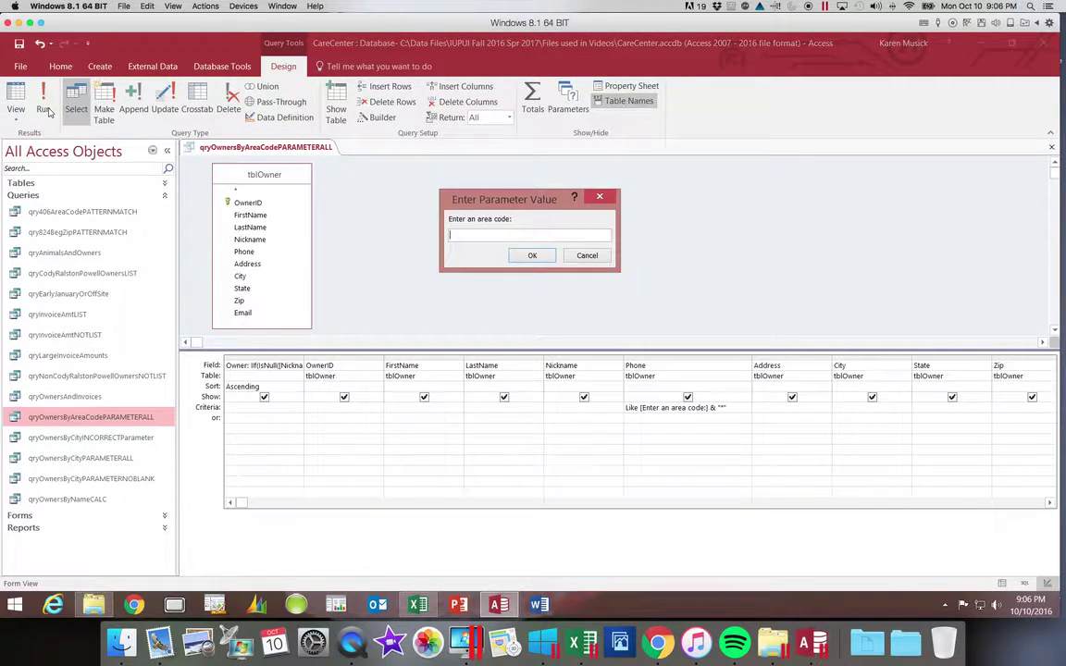
pyautogui.press('Return')
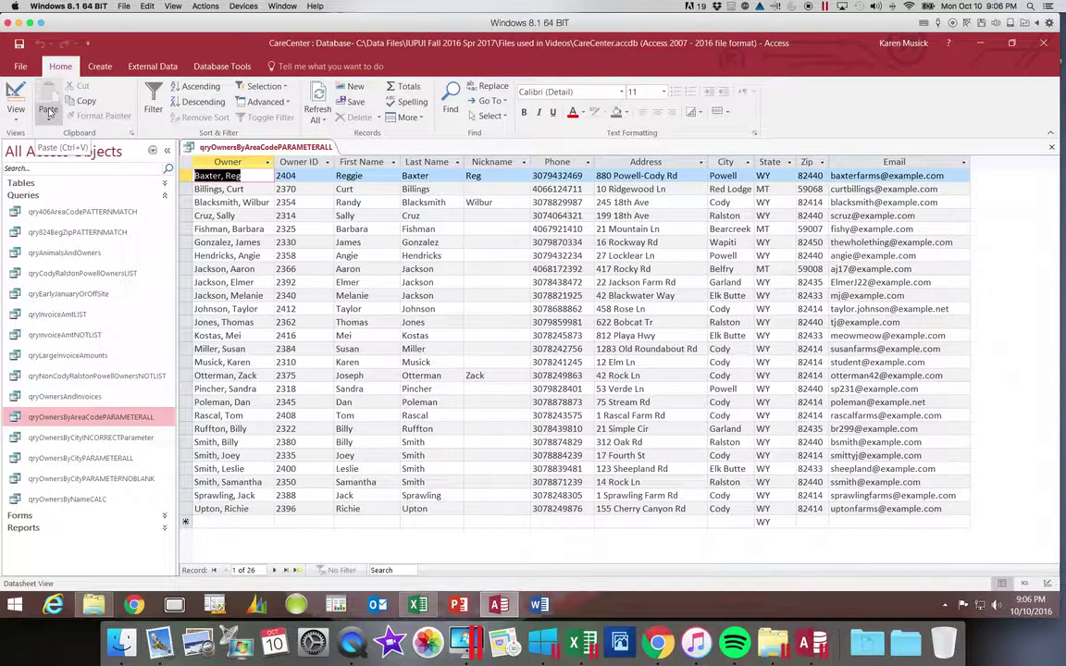
pyautogui.scroll(-2, 48, 111)
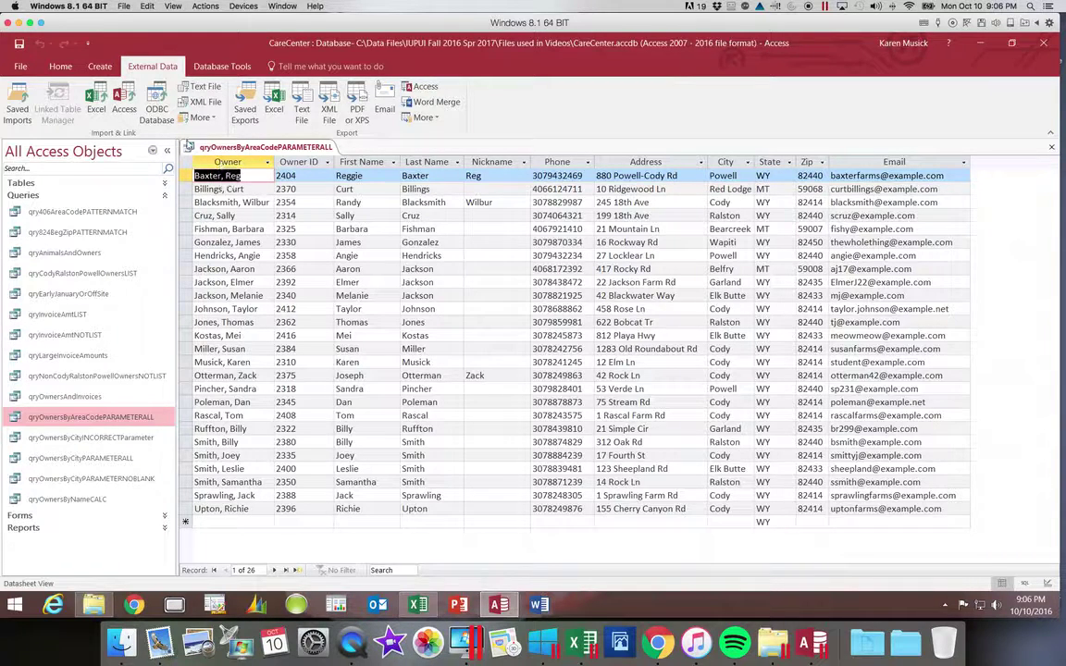
pyautogui.click(60, 66)
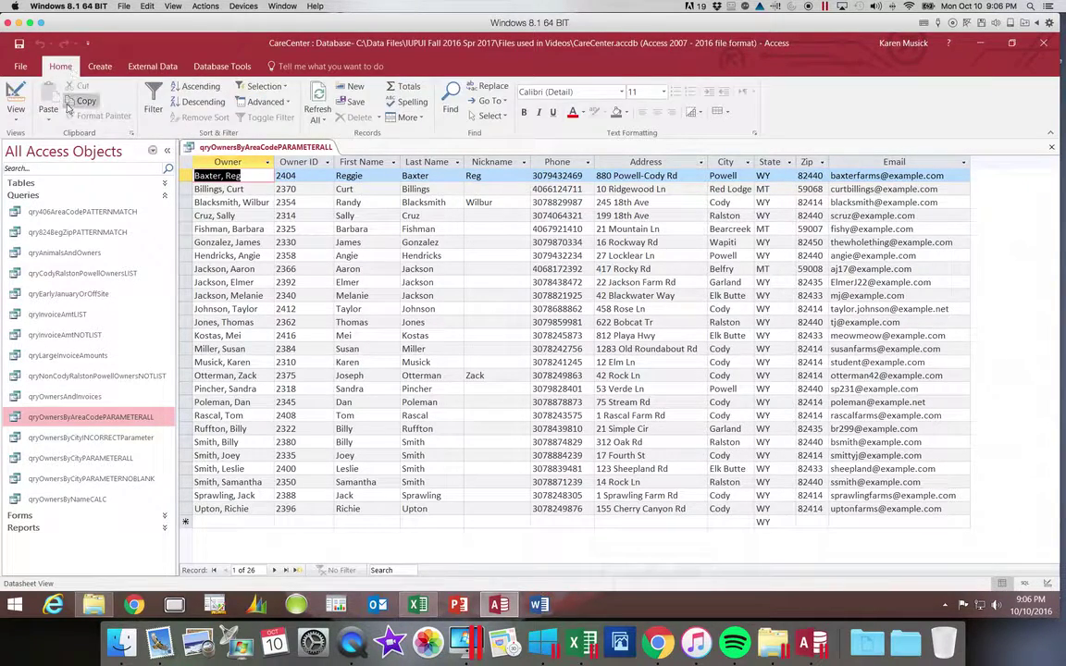
pyautogui.click(16, 112)
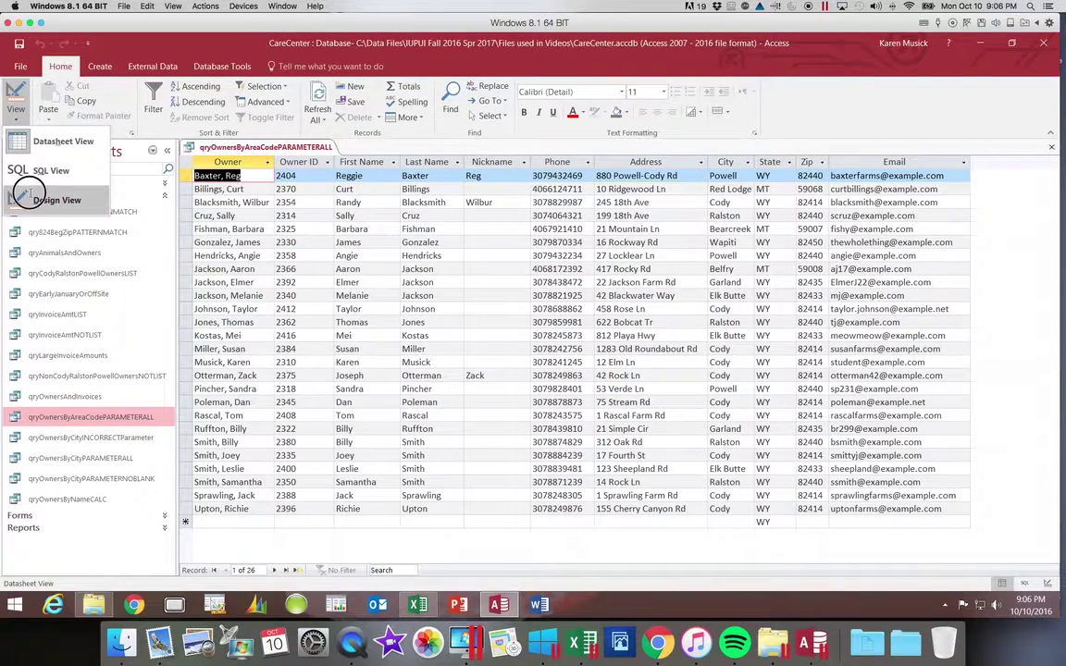
pyautogui.click(30, 196)
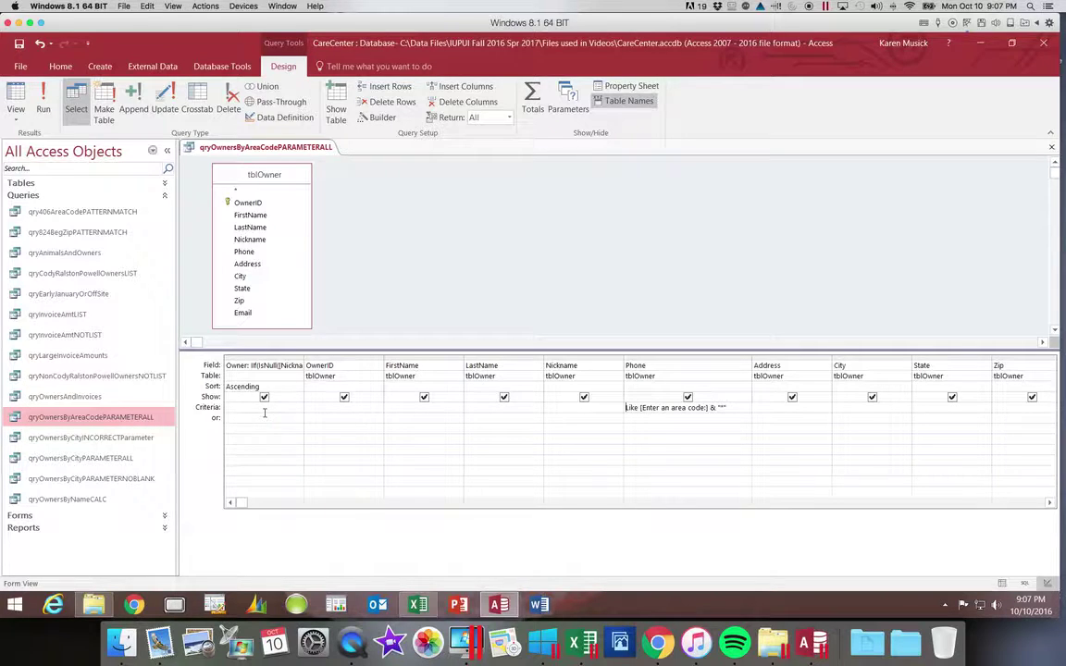
# Run the query again with 406 as the area code parameter
pyautogui.click(42, 103)
pyautogui.write('406')
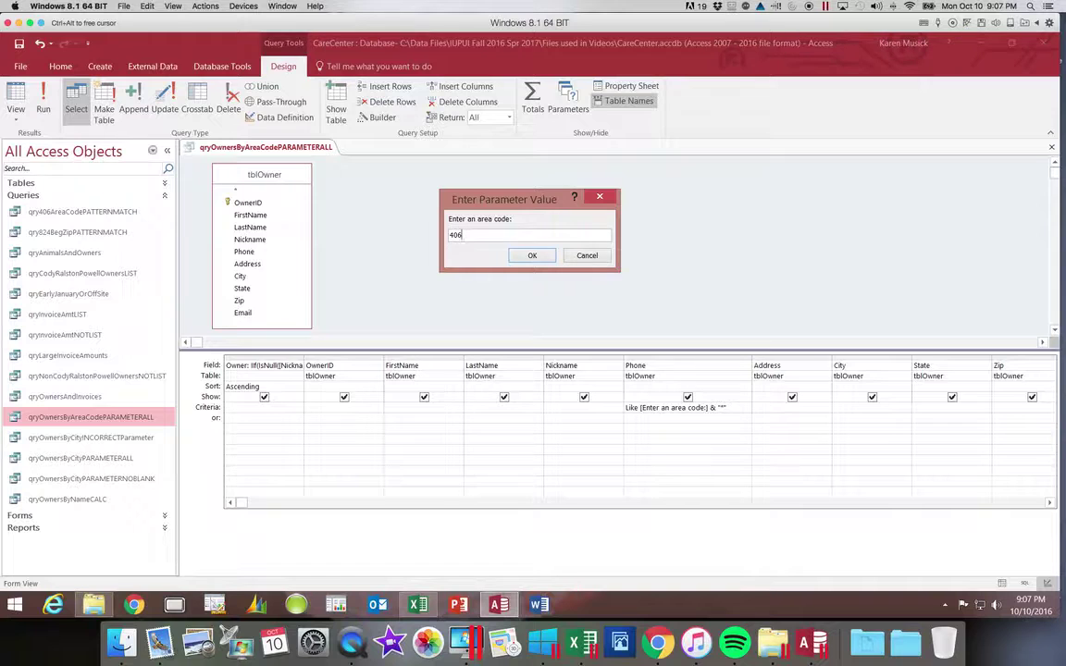
pyautogui.press('Return')
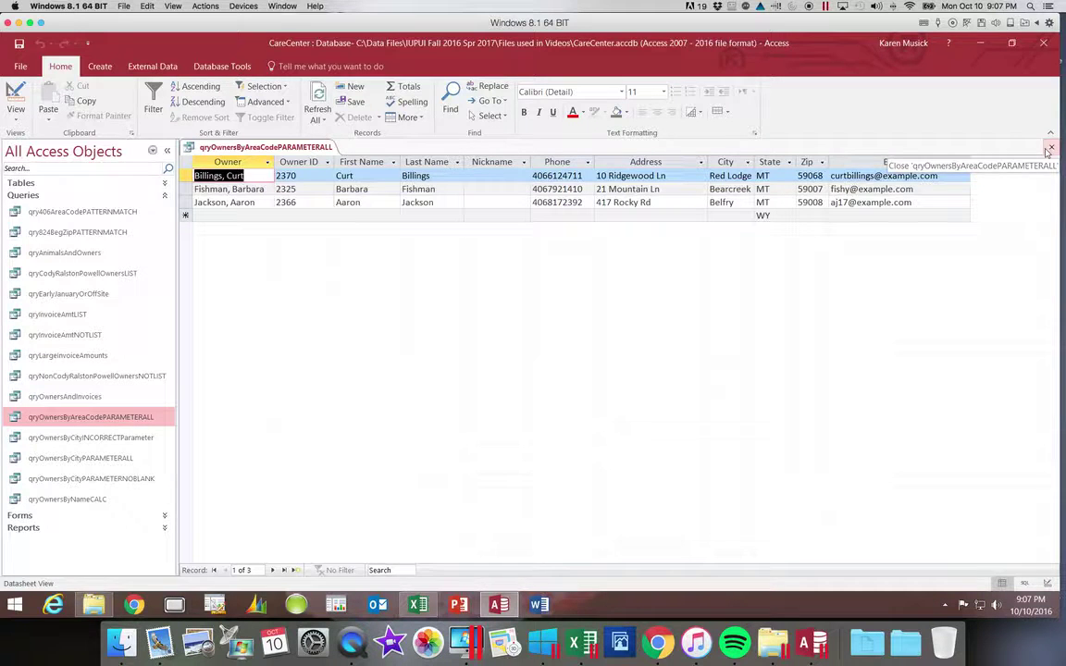
# Return qryOwnersByAreaCodePARAMETERALL to Design view, close it and save its design changes
pyautogui.click(16, 106)
pyautogui.click(627, 409)
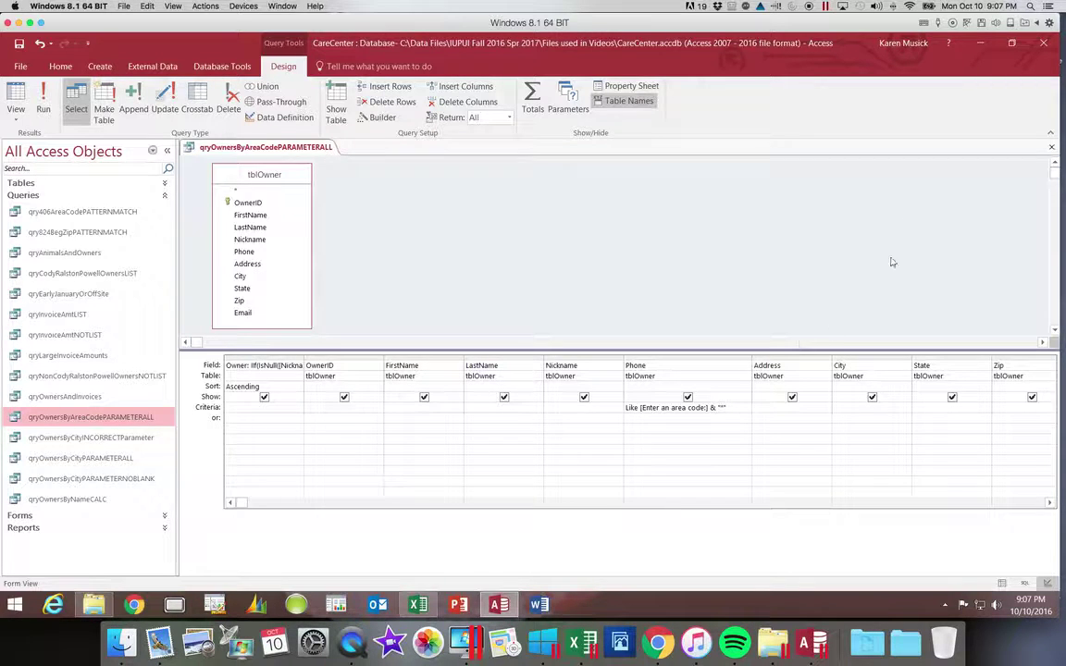
pyautogui.click(1051, 147)
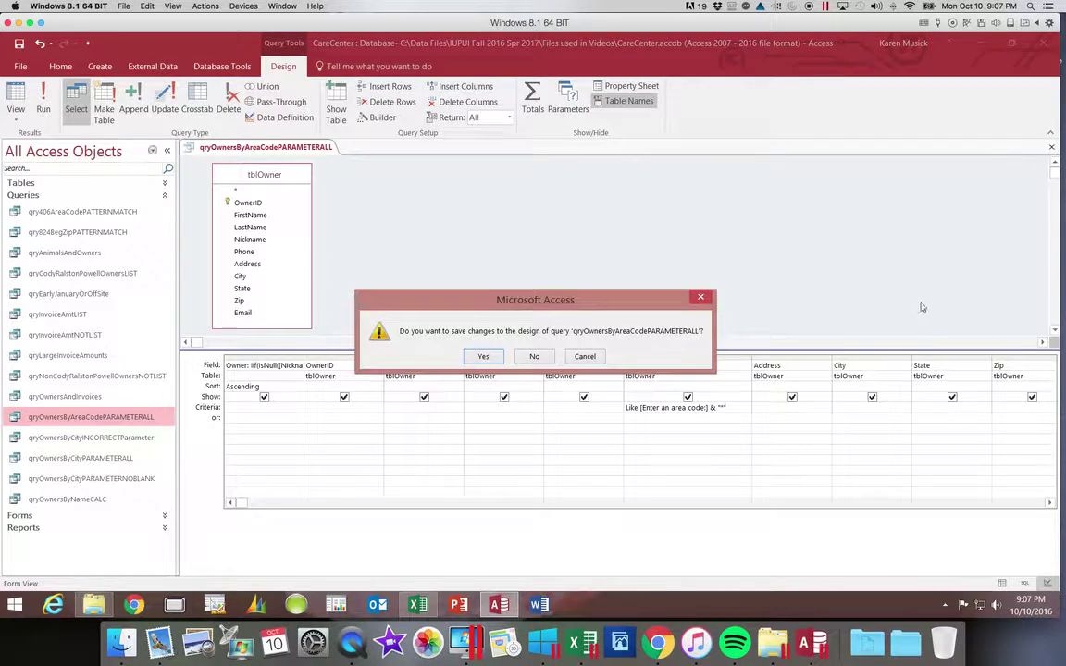
pyautogui.click(496, 359)
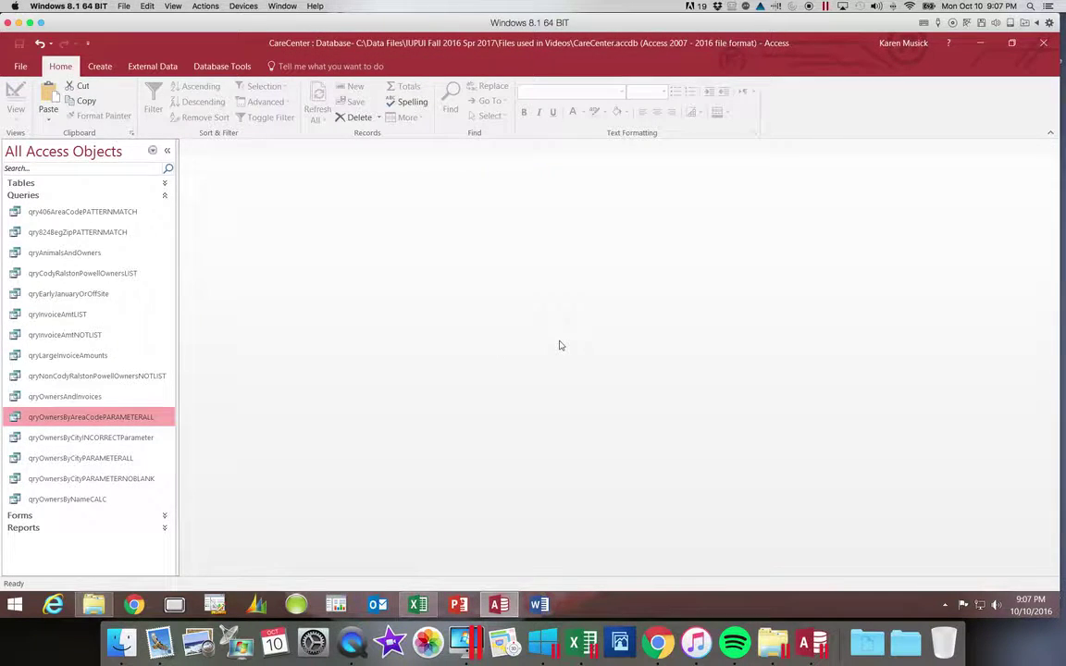